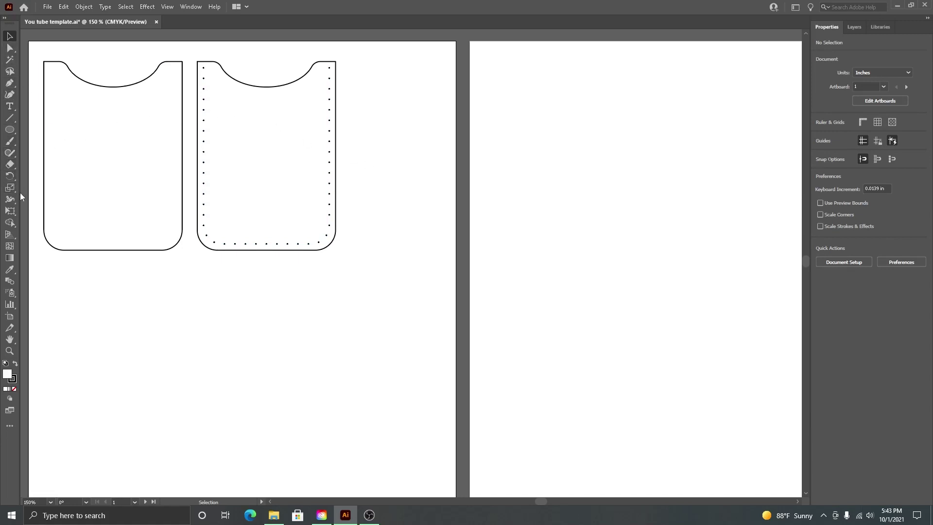
- Create a 2.75 in by 3.75 in rectangle below the two existing template pieces
drag(10, 130, 37, 129)
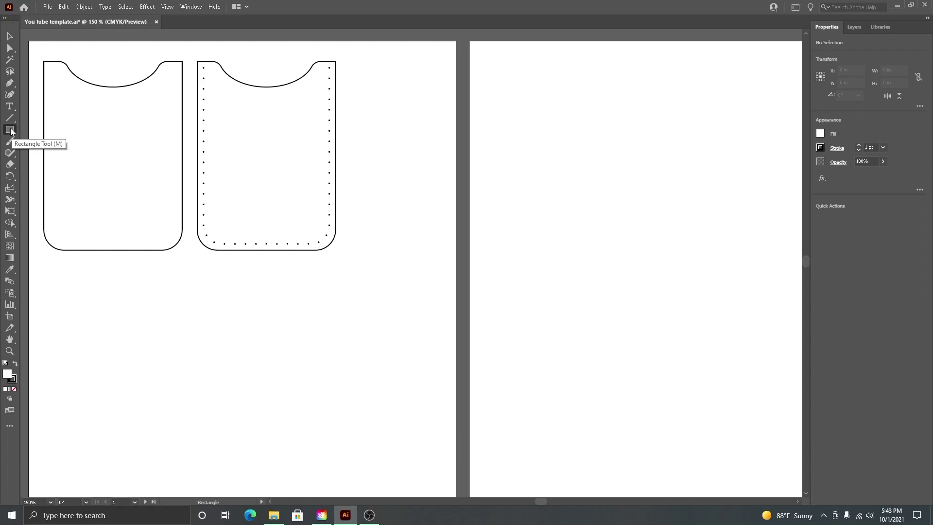
drag(10, 132, 38, 128)
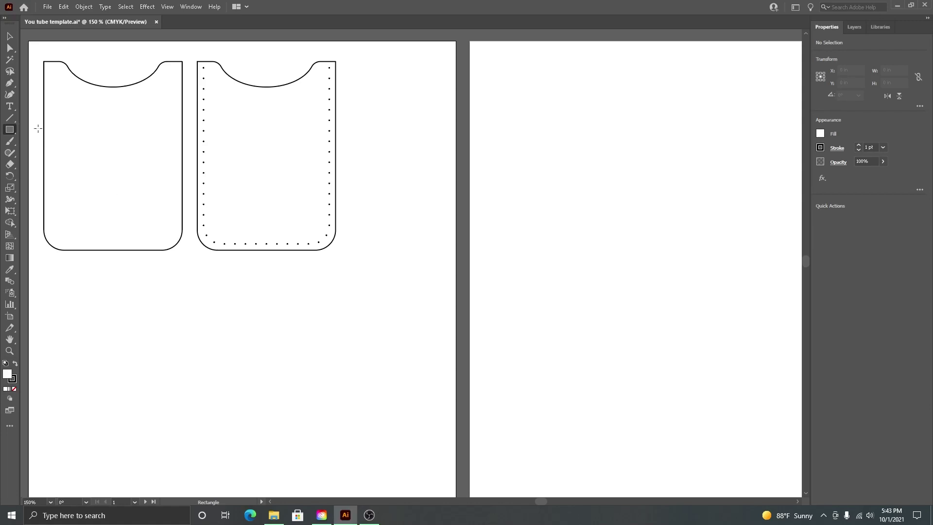
click(183, 319)
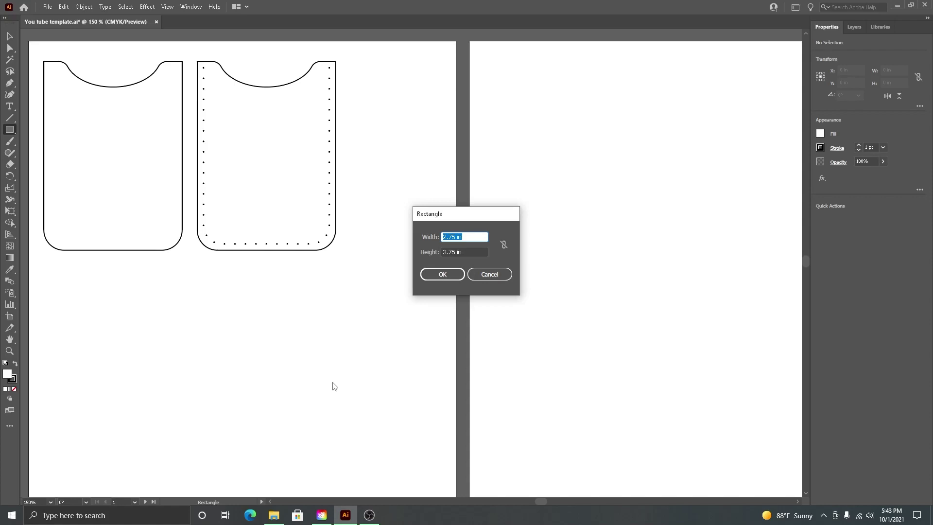
text(2.75)
click(443, 274)
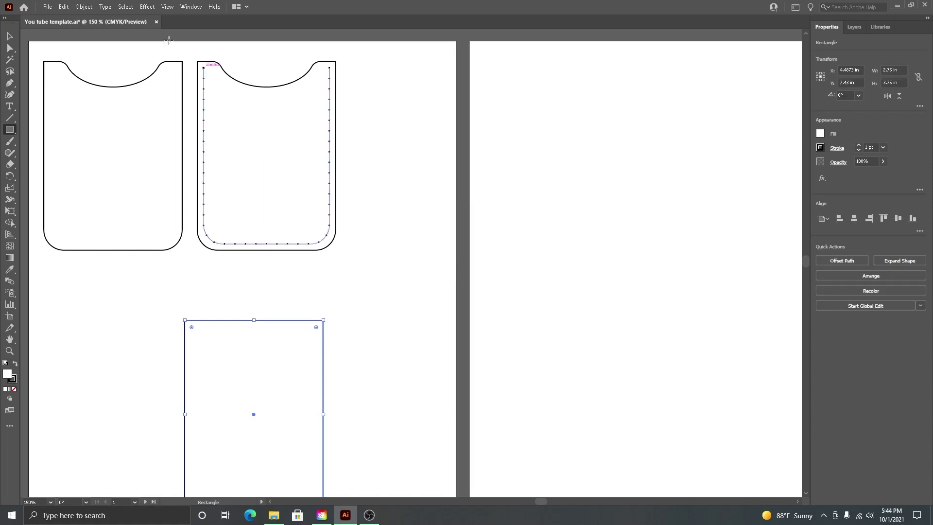
- Set the new rectangle's fill to None, keeping only its outline
key(space)
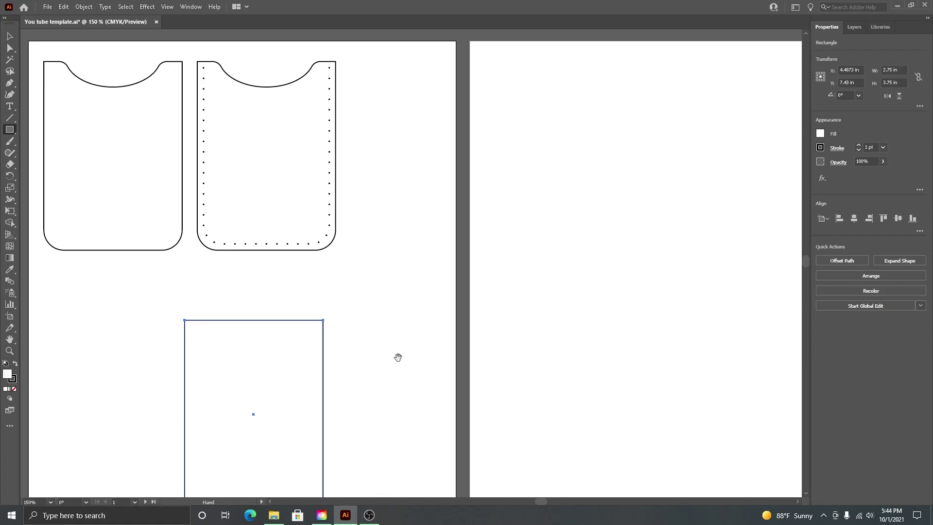
drag(395, 356, 400, 273)
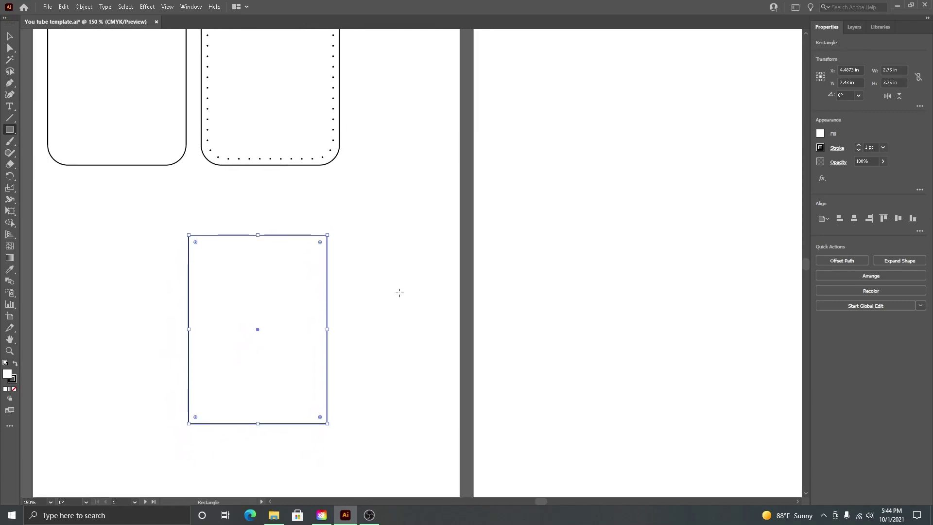
mouse_move(381, 292)
mouse_down()
mouse_move(483, 192)
mouse_move(421, 225)
mouse_move(497, 285)
mouse_move(431, 277)
mouse_move(396, 291)
mouse_move(371, 282)
mouse_up()
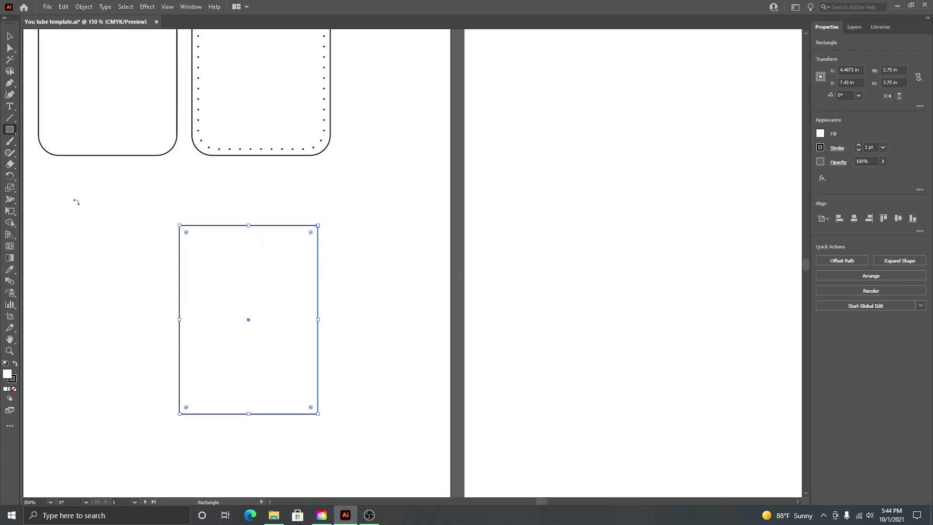
click(10, 37)
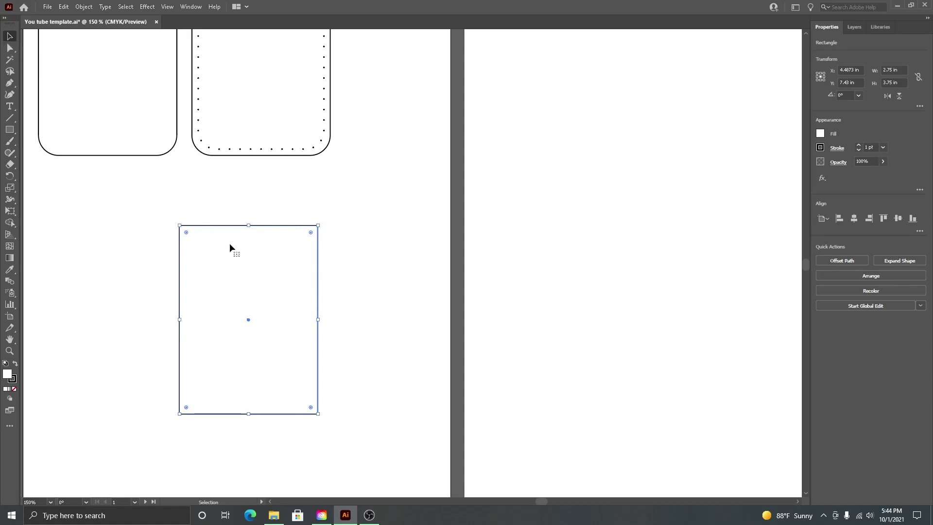
click(821, 134)
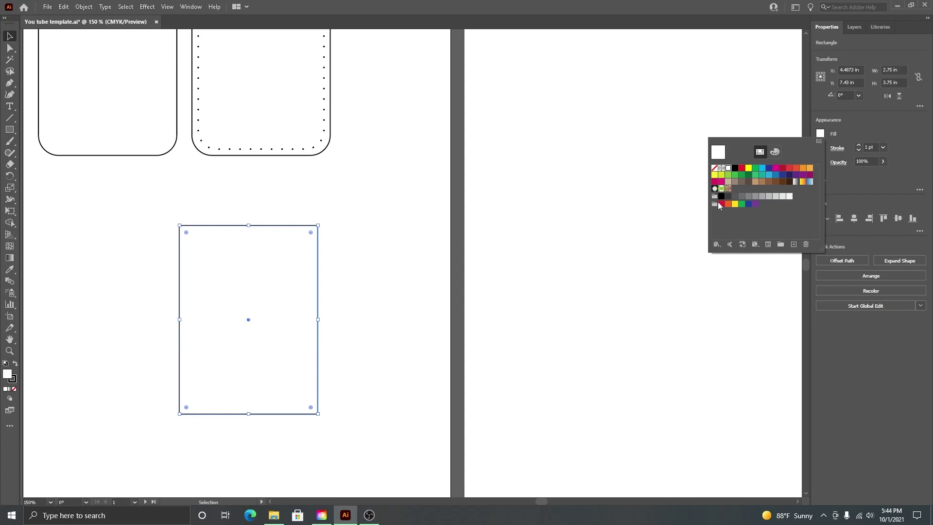
click(715, 168)
click(862, 387)
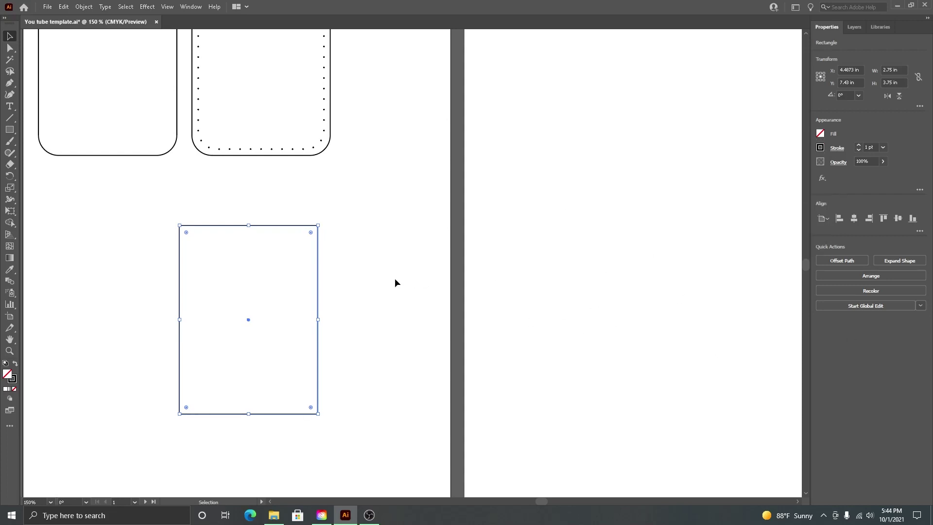
click(344, 311)
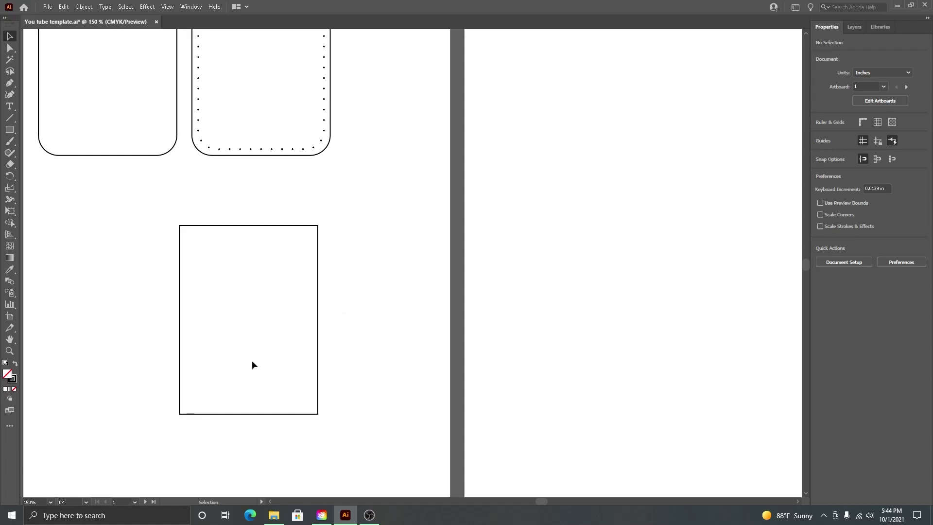
- Round only the rectangle's two bottom corners with a 0.4 in radius
click(10, 48)
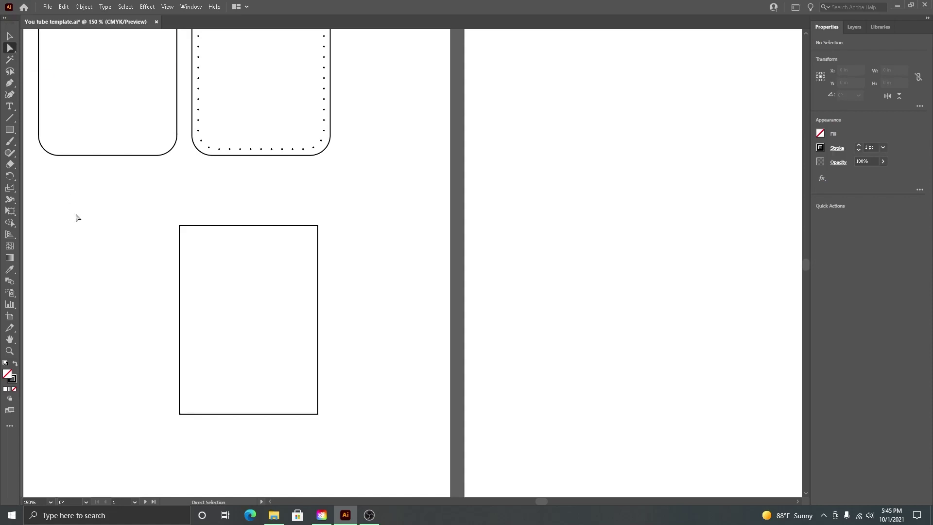
drag(164, 389, 354, 449)
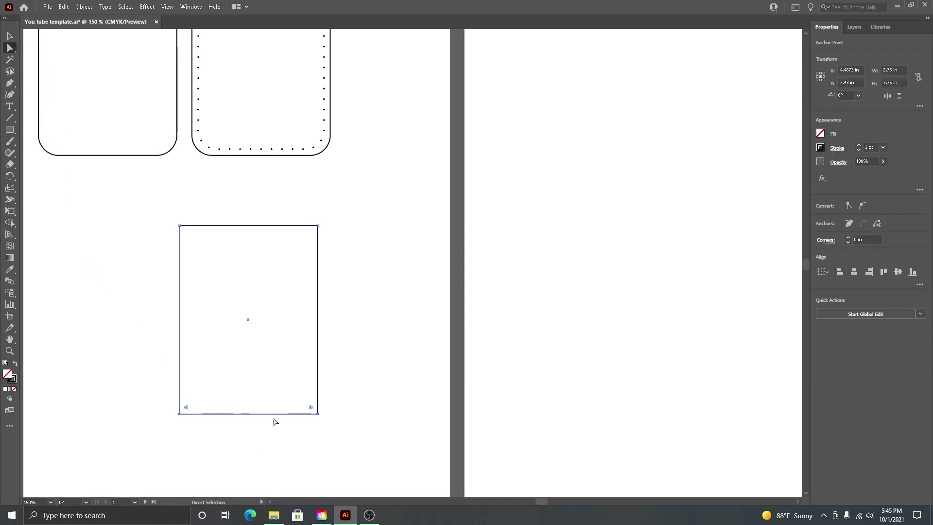
drag(312, 407, 333, 421)
click(868, 240)
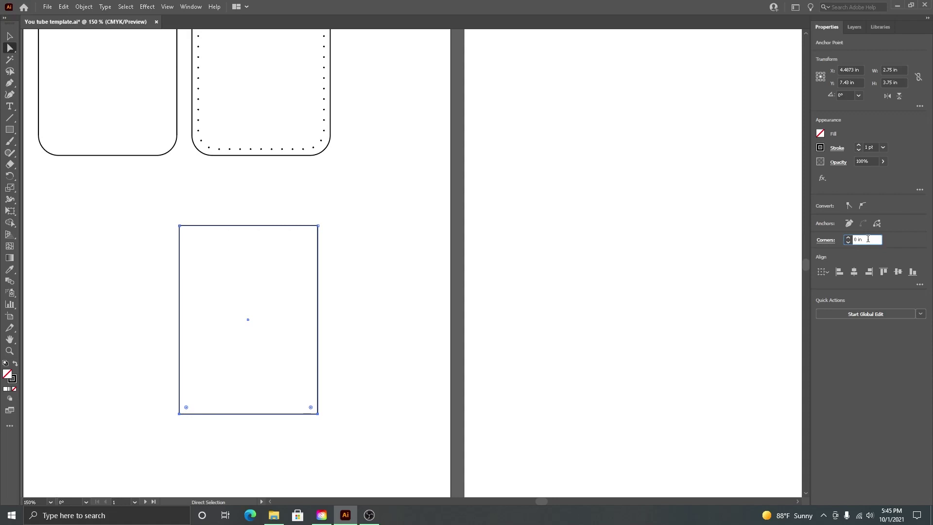
key(BackSpace)
key(BackSpace)
key(Return)
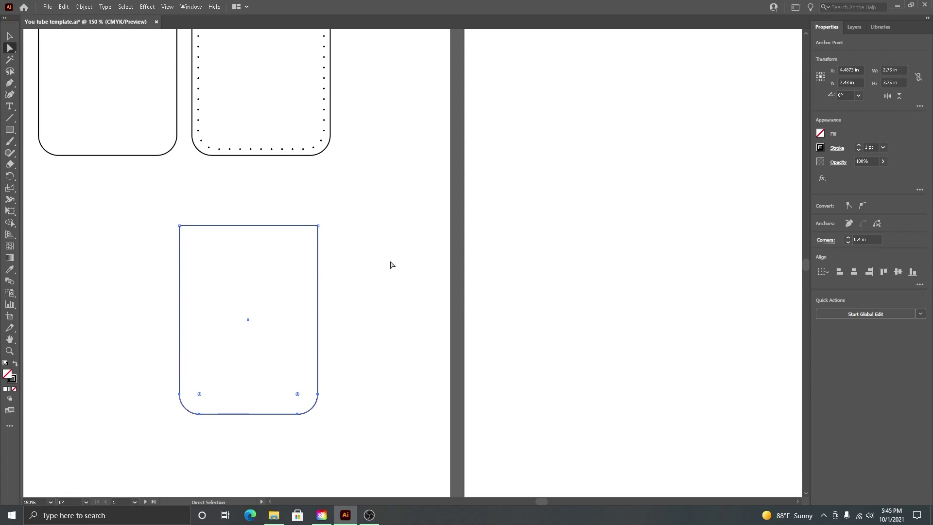
click(390, 364)
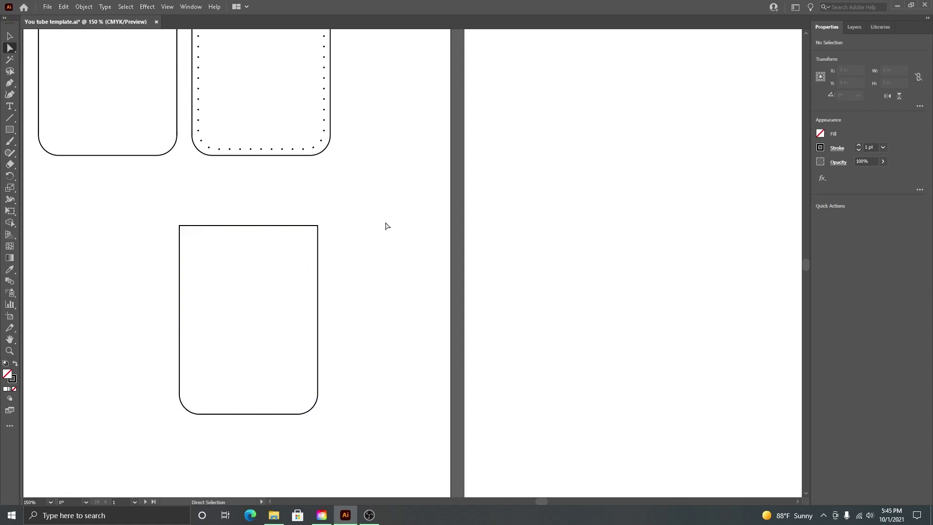
- Draw an ellipse about 1.88 in by 0.96 in across the shape's top edge and shift it slightly left of centre
key(space)
drag(410, 215, 423, 389)
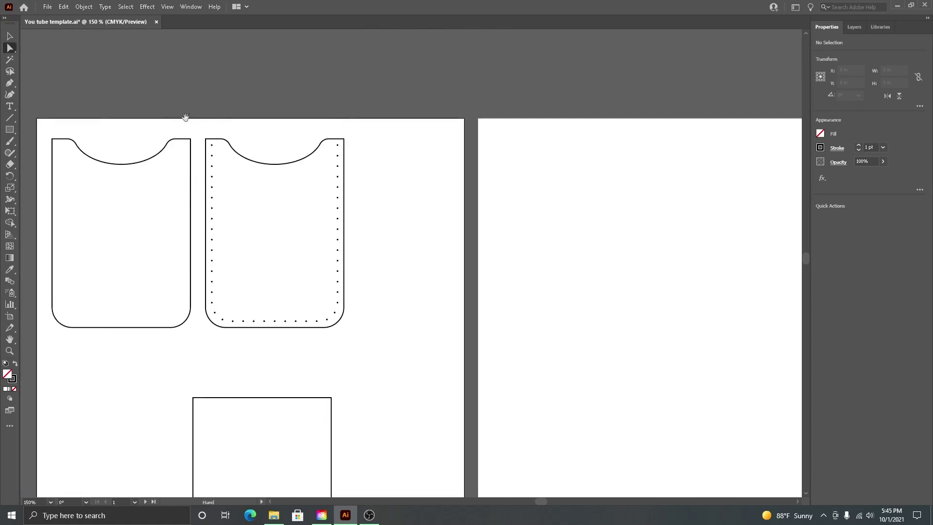
drag(442, 357, 430, 209)
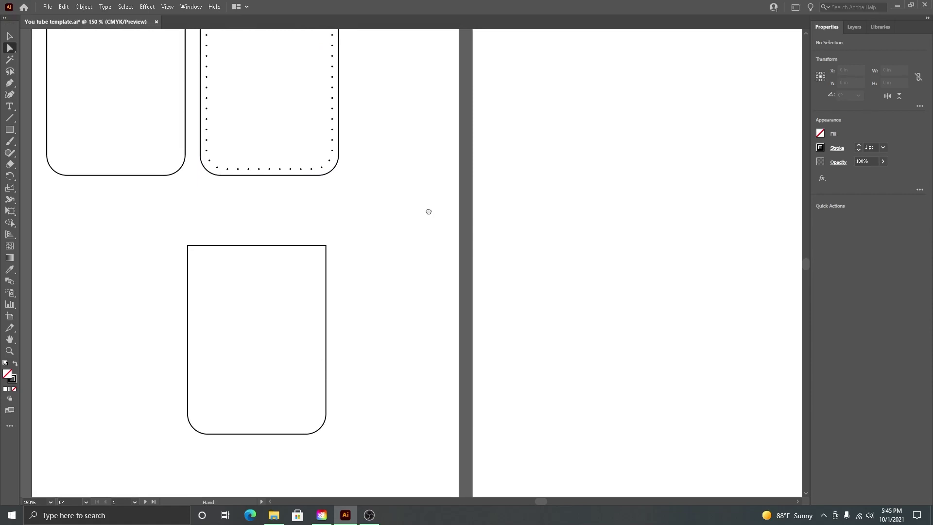
click(10, 131)
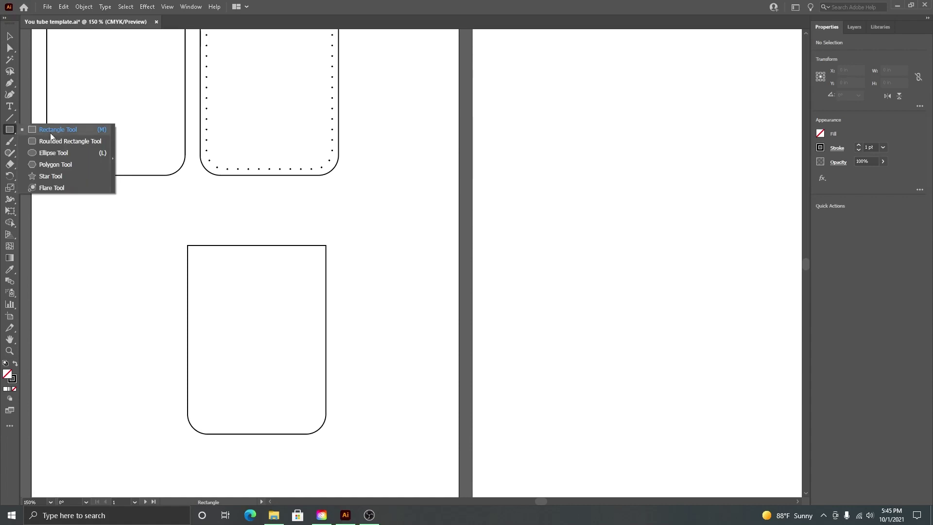
click(69, 153)
drag(217, 217, 312, 265)
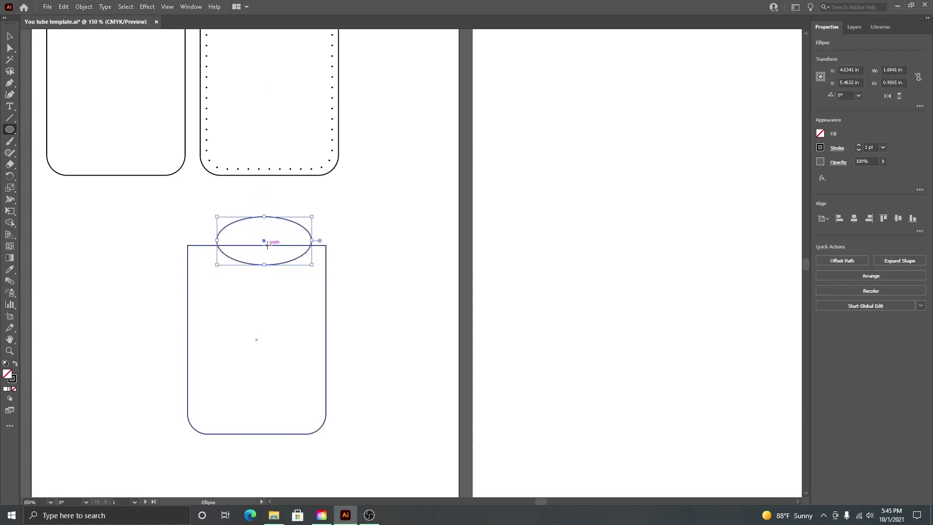
drag(265, 242, 245, 241)
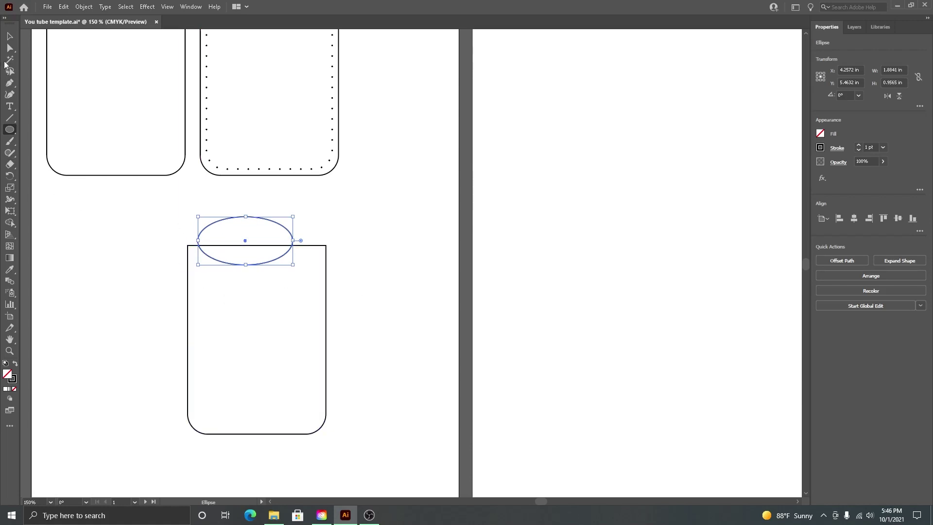
- Select the ellipse and the rounded rectangle together and align their horizontal centres
click(10, 36)
drag(149, 219, 374, 447)
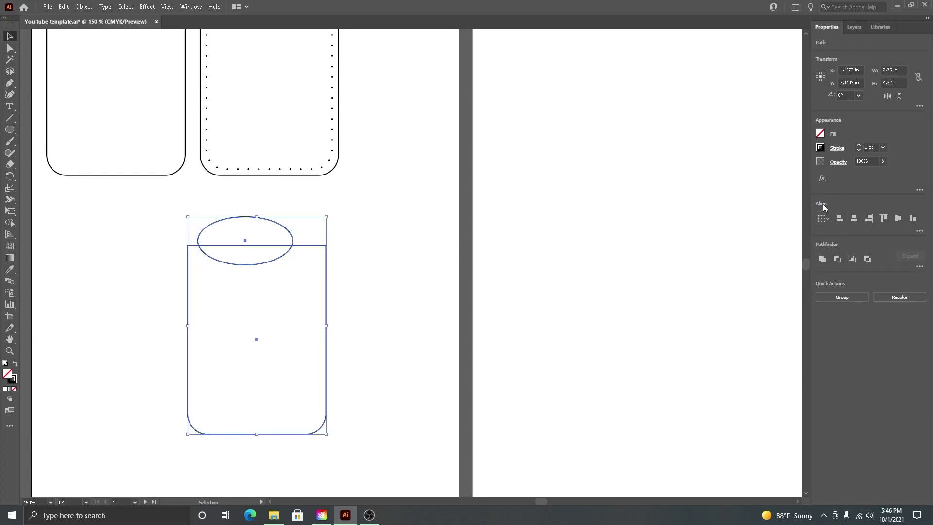
click(854, 219)
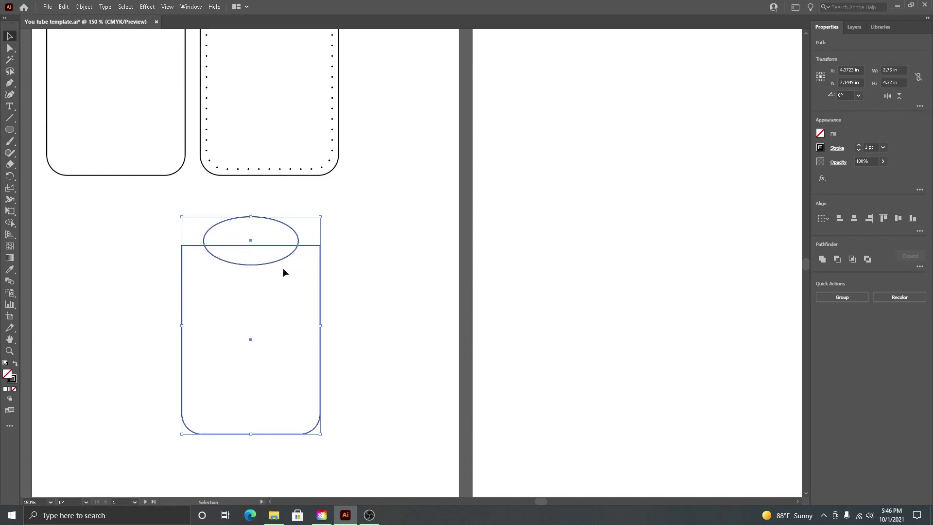
- With the Shape Builder, merge the two parts of the ellipse and remove them to cut a curved notch in the top edge
click(10, 223)
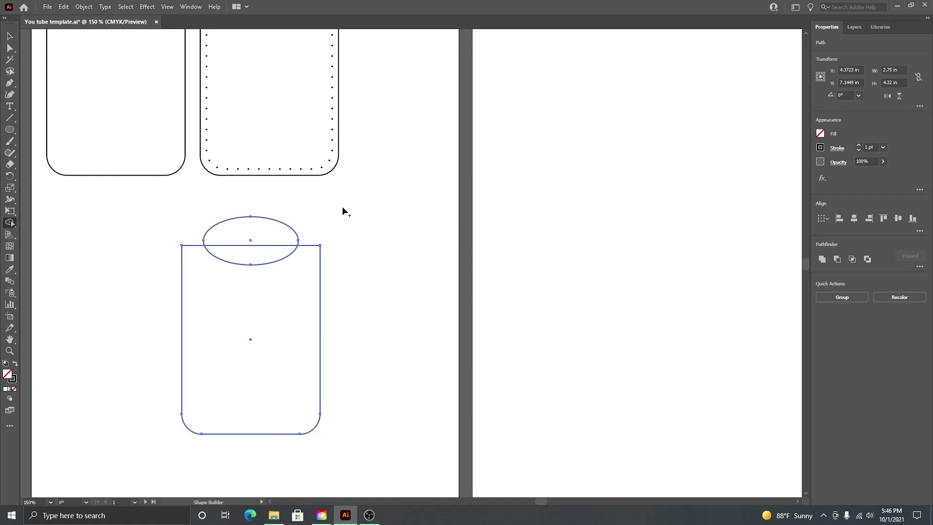
click(257, 234)
drag(260, 256, 260, 237)
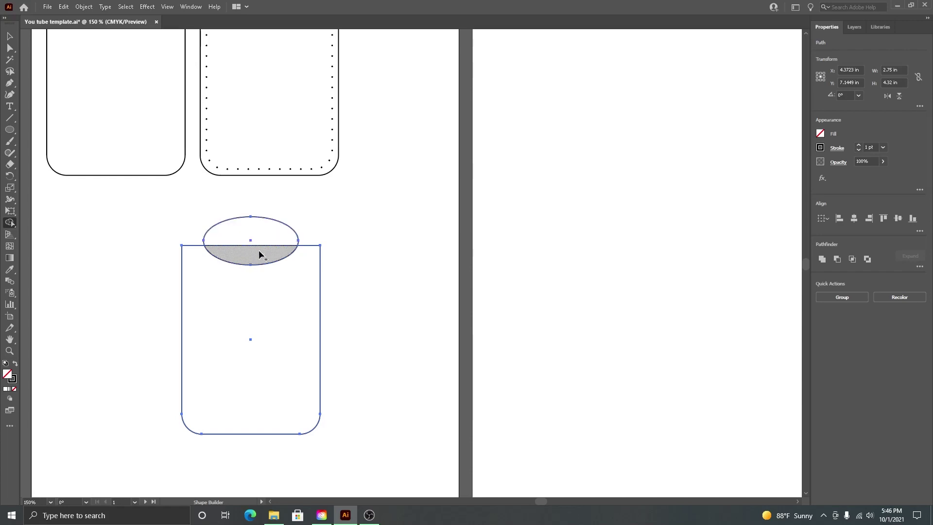
drag(261, 242, 264, 250)
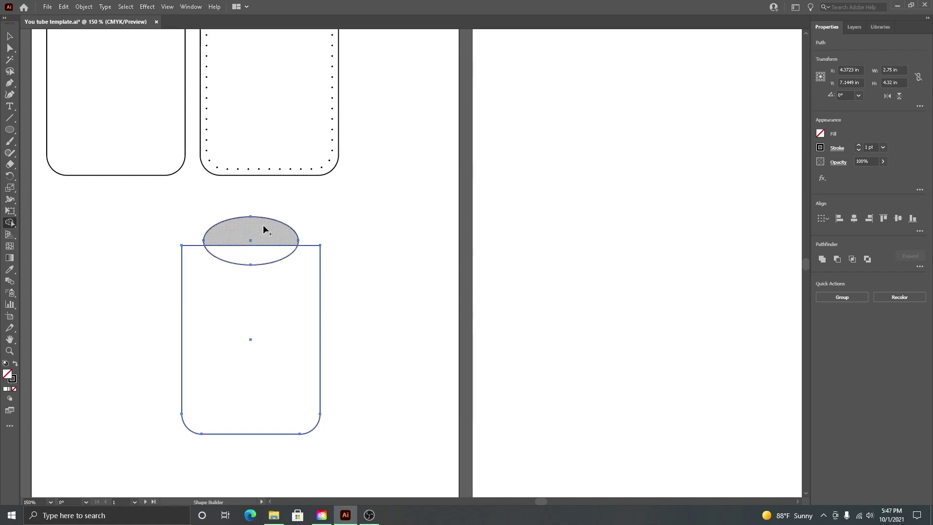
drag(264, 227, 256, 257)
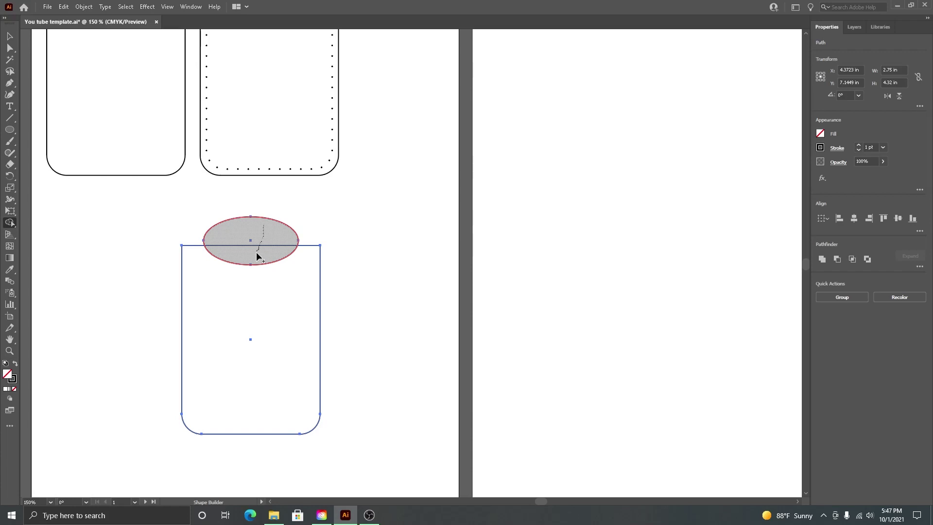
drag(256, 253, 255, 251)
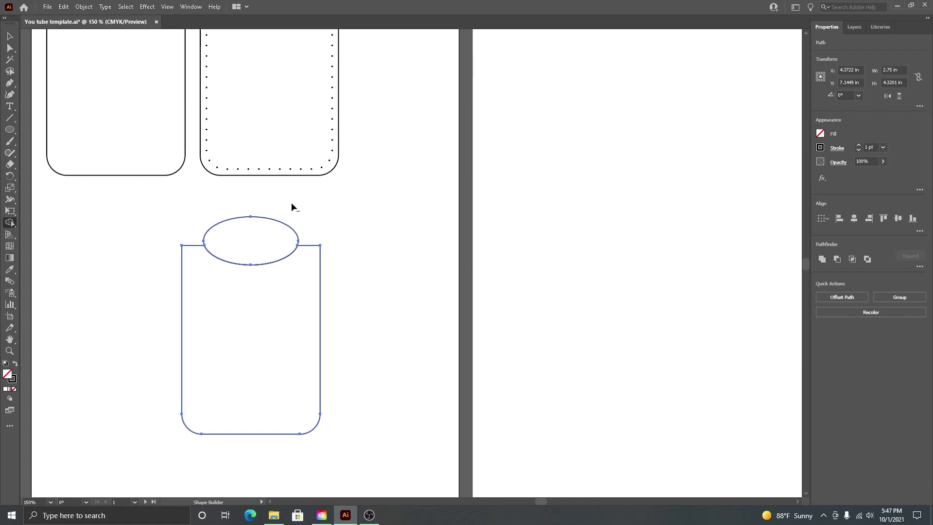
alt+click(265, 233)
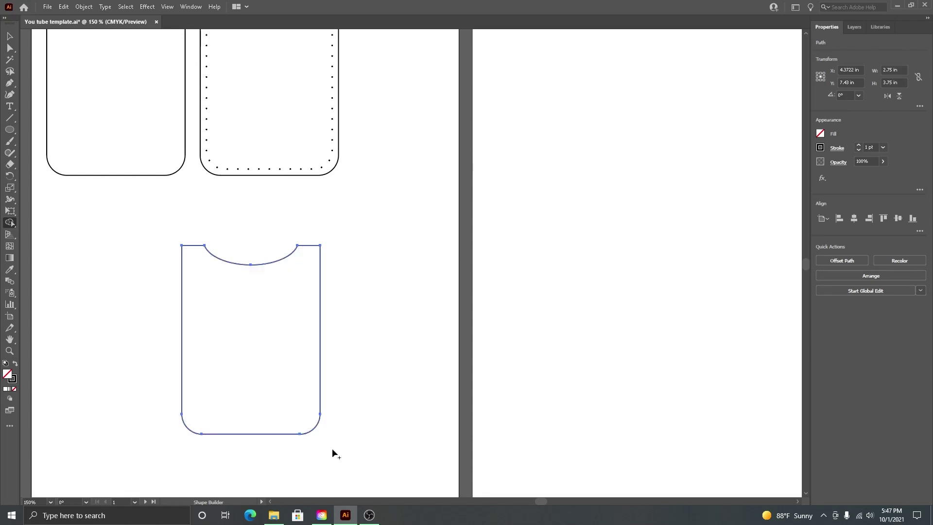
- Round the two corners where the curved notch meets the top edge with a 0.2 in radius
click(10, 49)
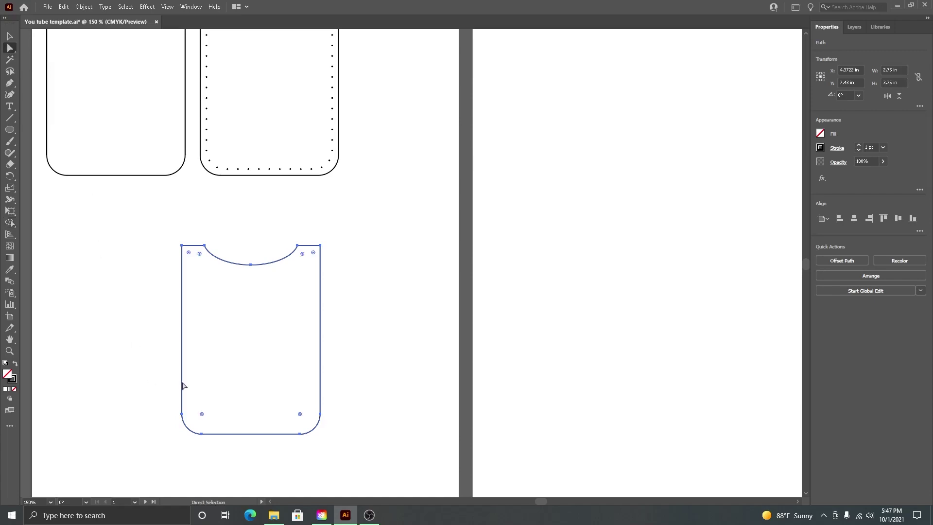
drag(199, 233, 306, 258)
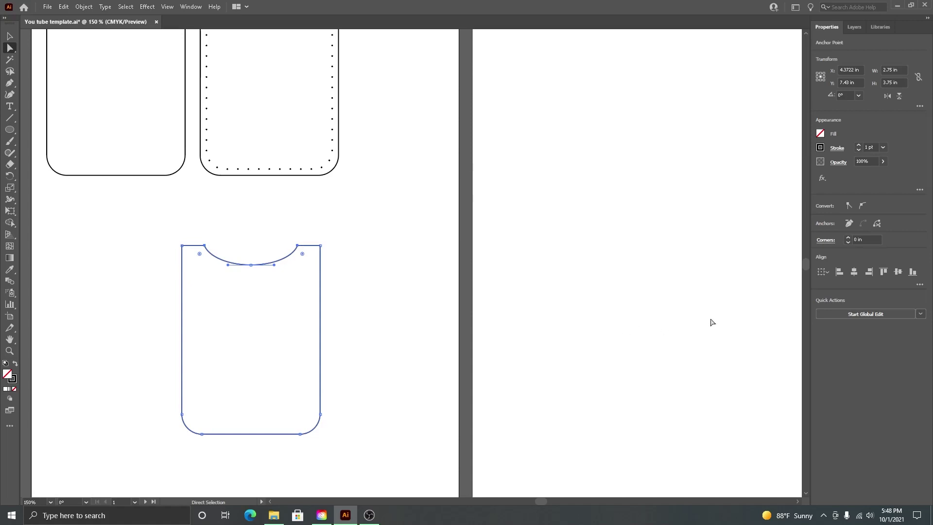
click(873, 239)
text(.2)
key(Return)
click(378, 250)
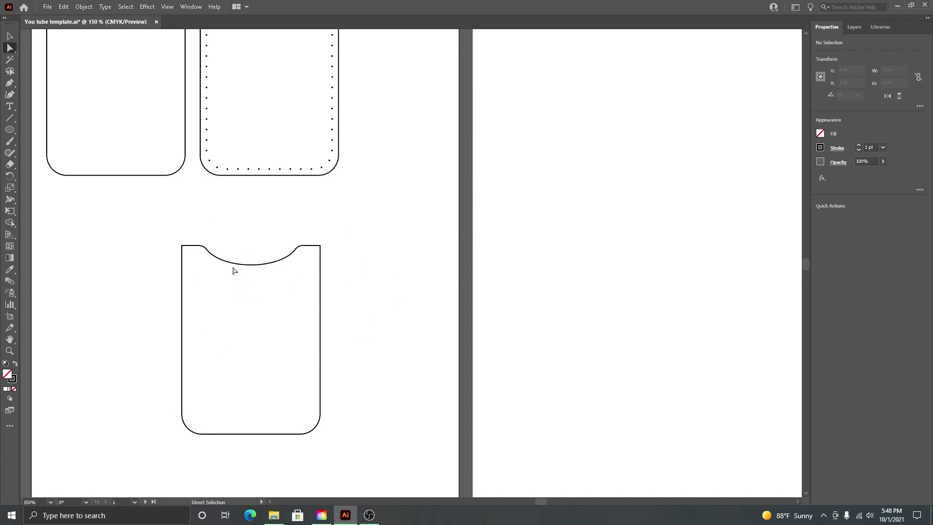
click(296, 253)
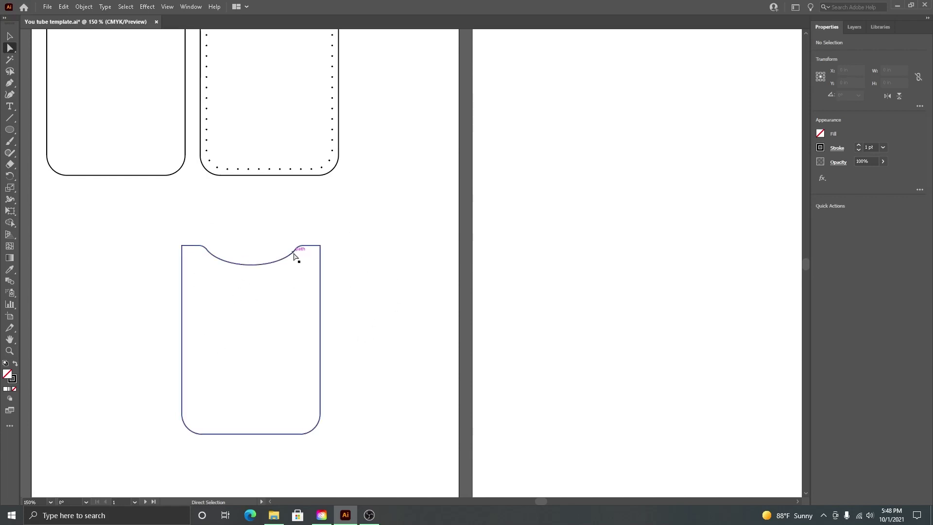
click(292, 354)
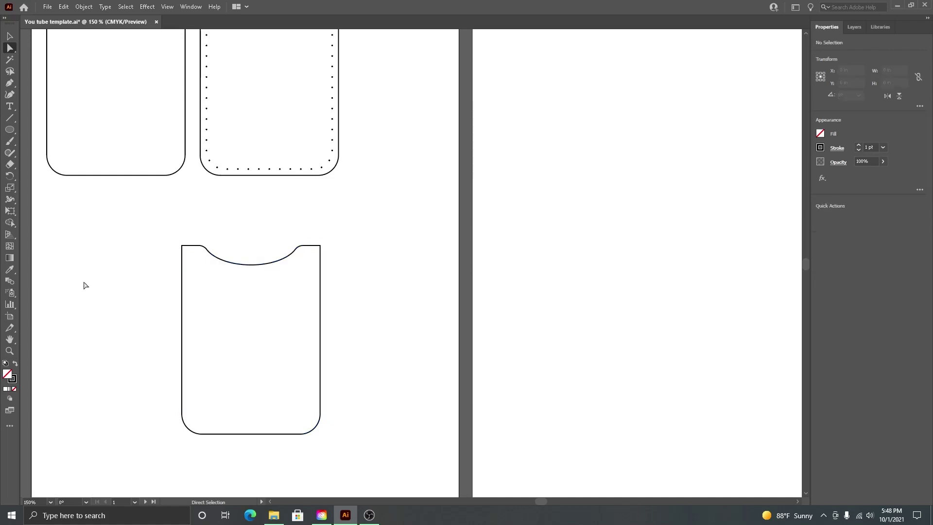
- Add the text label "Back" inside the upper half of the notched pocket outline
click(11, 107)
click(245, 314)
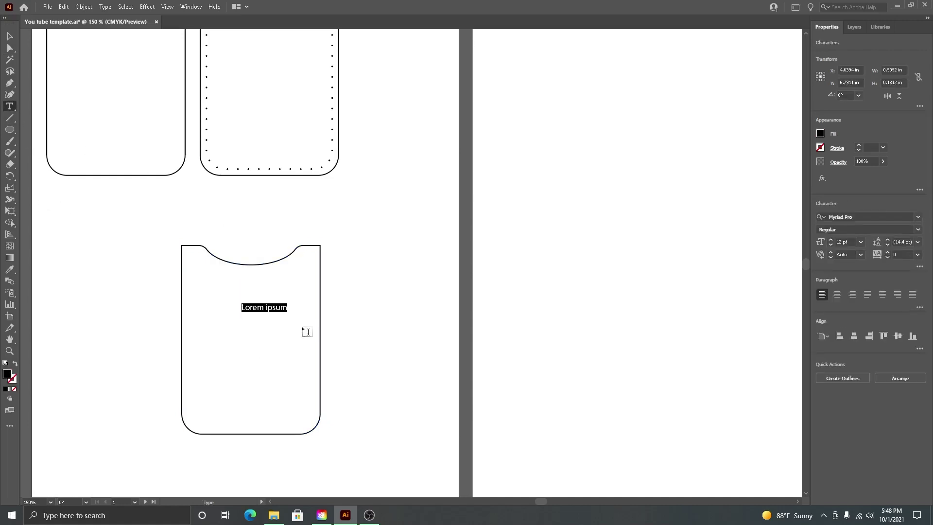
text(B)
text(ab)
text(ck)
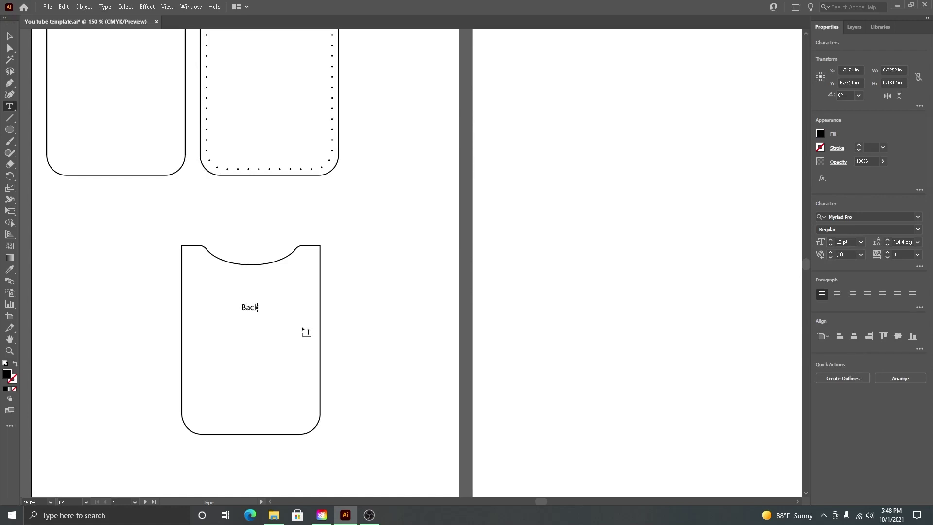
- Move the pocket outline together with its "Back" label directly beneath the plain example piece, lining up their side edges
click(10, 37)
drag(111, 221, 372, 412)
drag(322, 349, 186, 297)
click(246, 373)
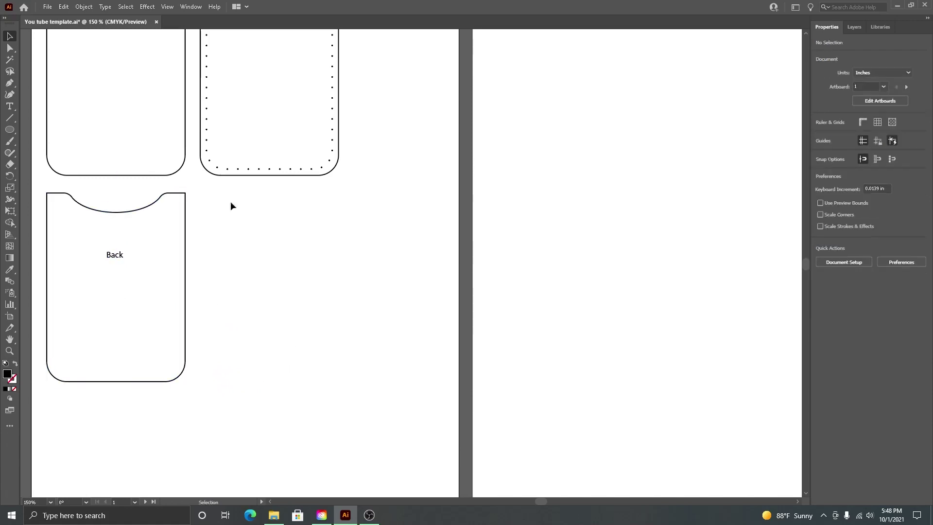
- Duplicate the Back piece's outline and place the copy beside it, beneath the dotted example piece
click(185, 214)
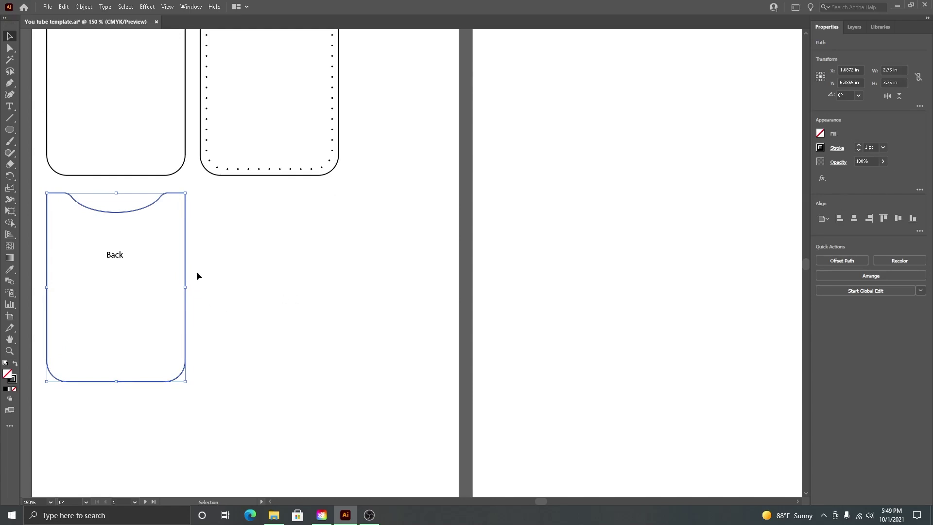
click(162, 265)
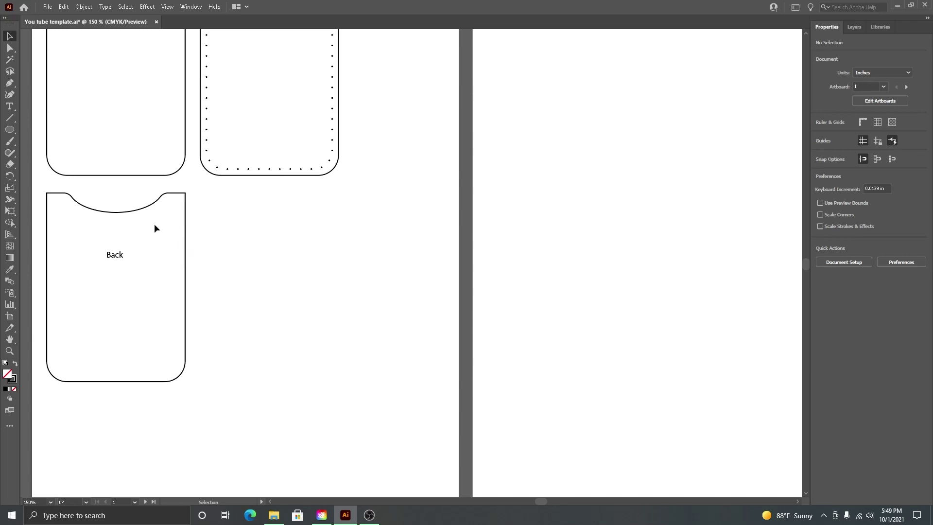
click(185, 246)
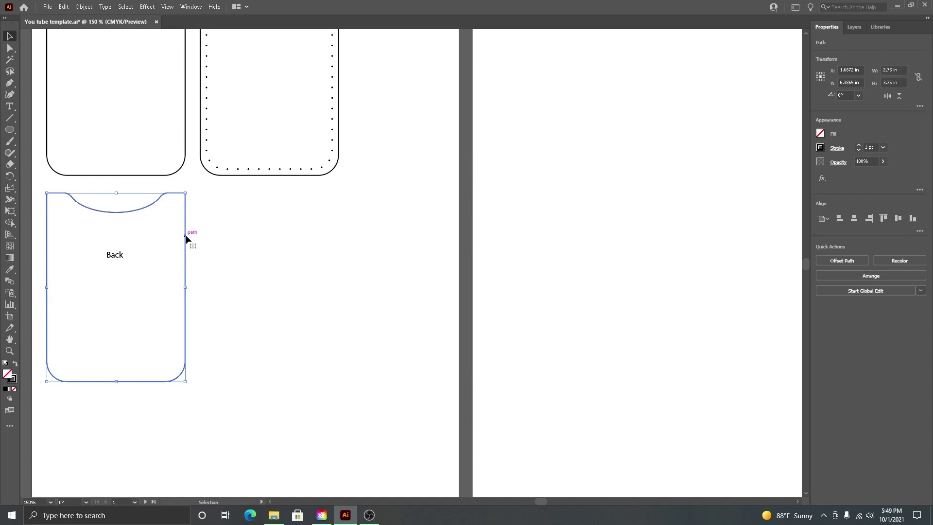
key(a)
key(ctrl+c)
key(ctrl+v)
key(v)
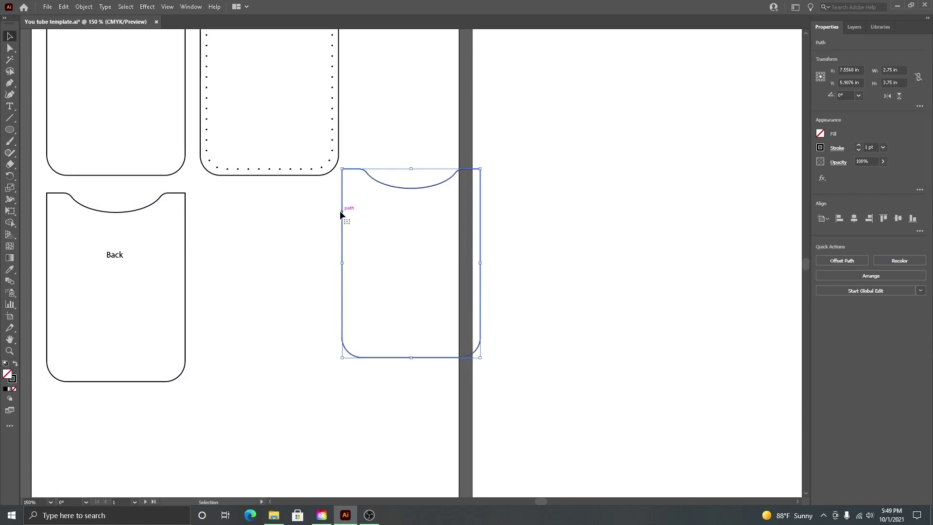
drag(342, 210, 206, 241)
click(380, 217)
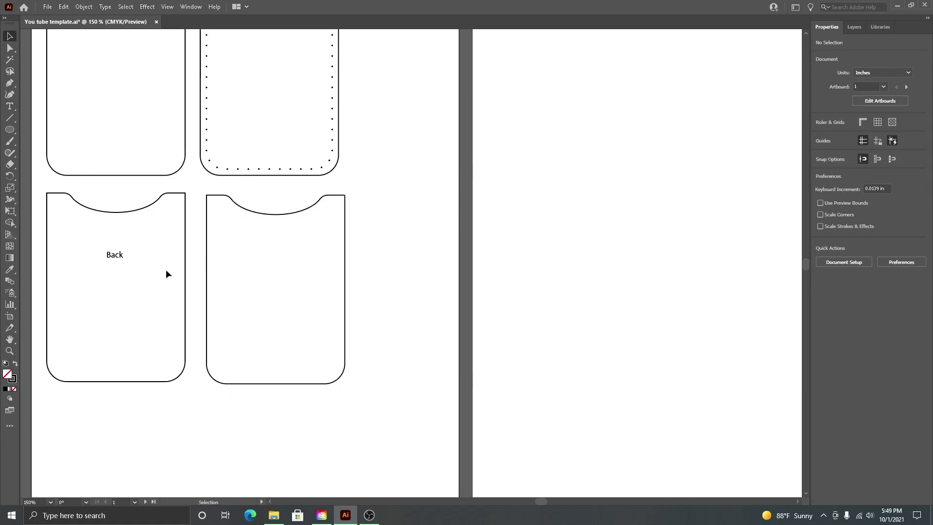
- Label the duplicated pocket outline "Front", at about the same height as the "Back" label
click(10, 106)
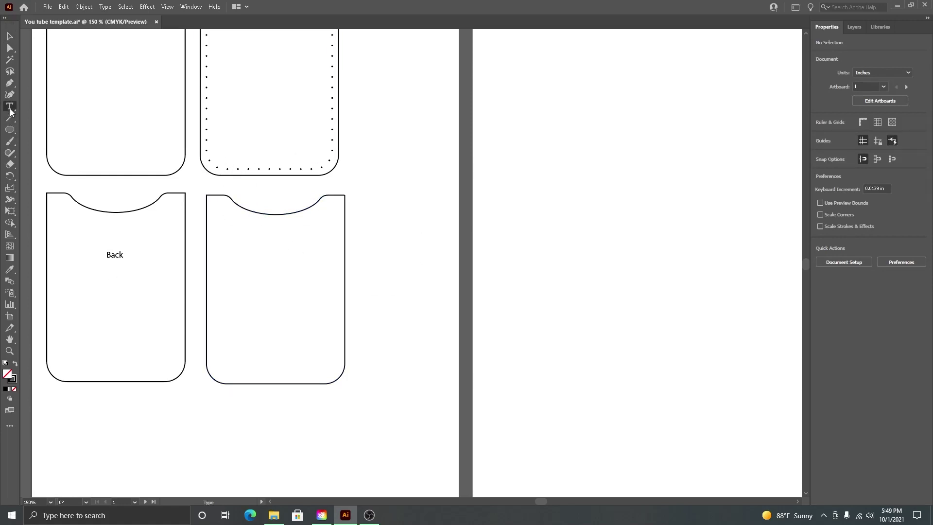
click(267, 258)
text(Front)
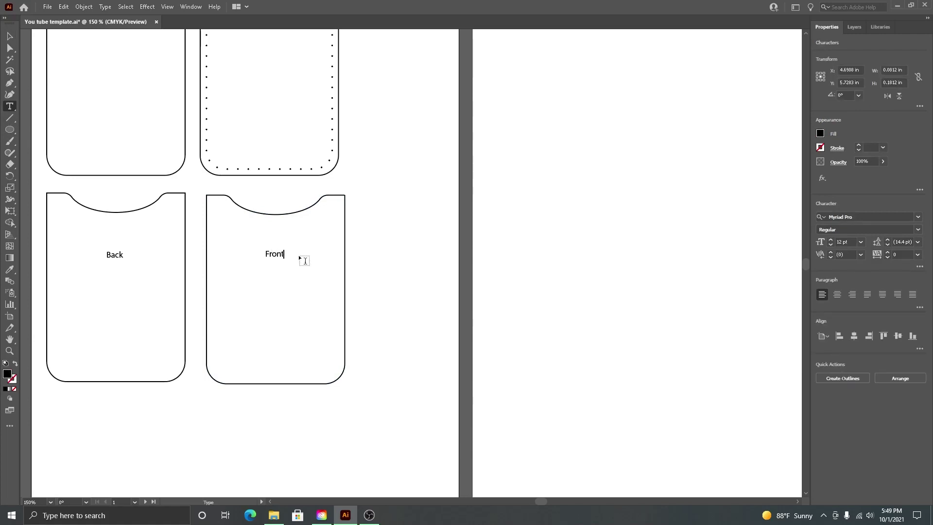
click(365, 253)
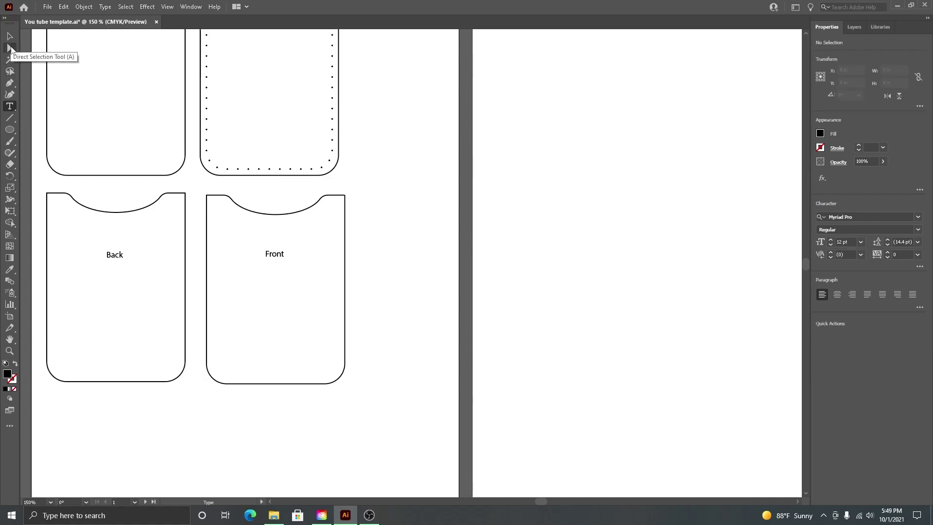
- Duplicate the Front piece's outline and move the copy onto the empty second artboard
click(11, 38)
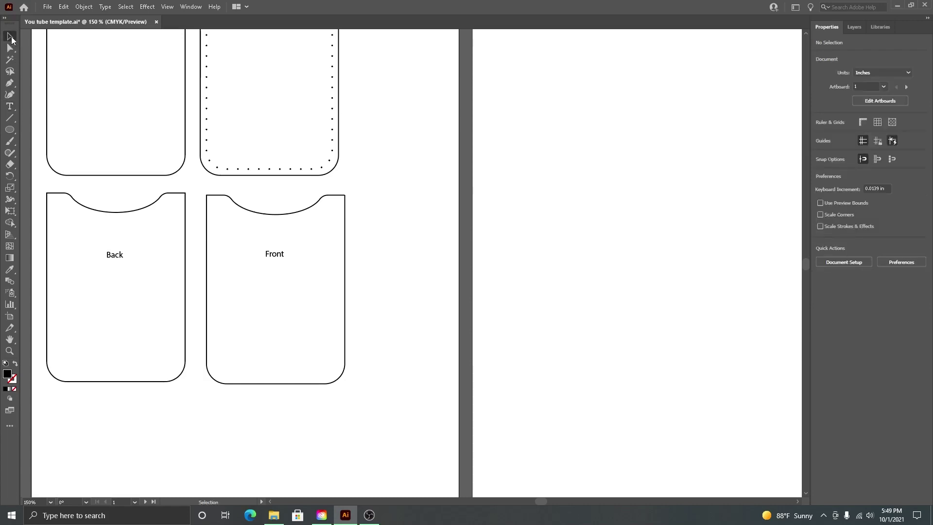
click(345, 265)
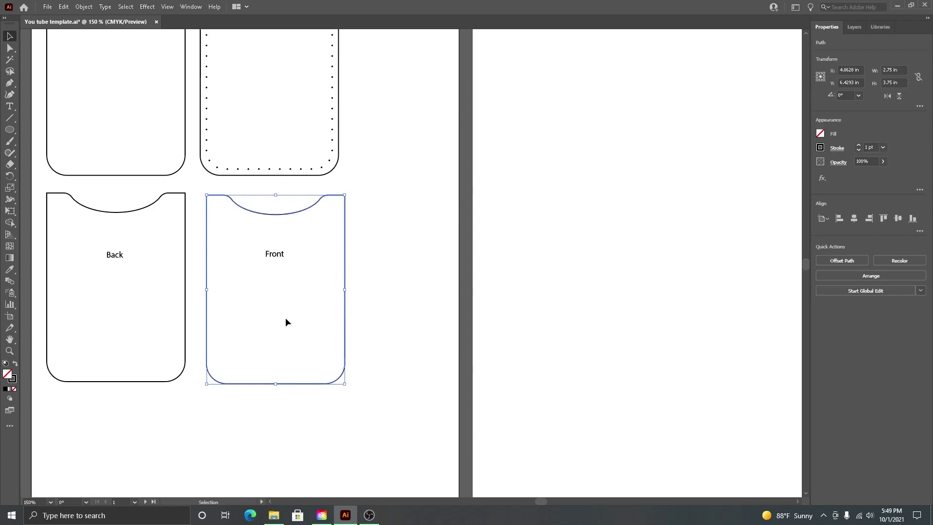
key(a)
key(ctrl+c)
key(ctrl+v)
key(v)
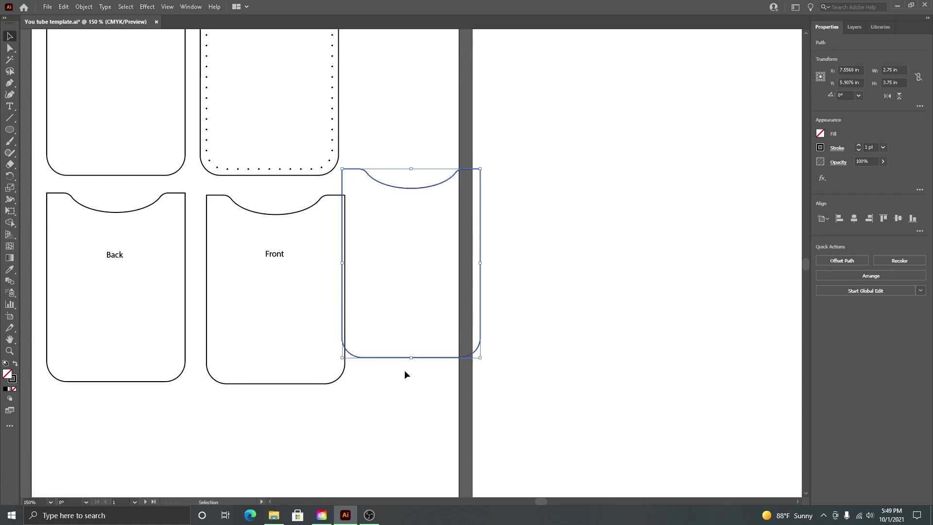
drag(430, 360, 618, 341)
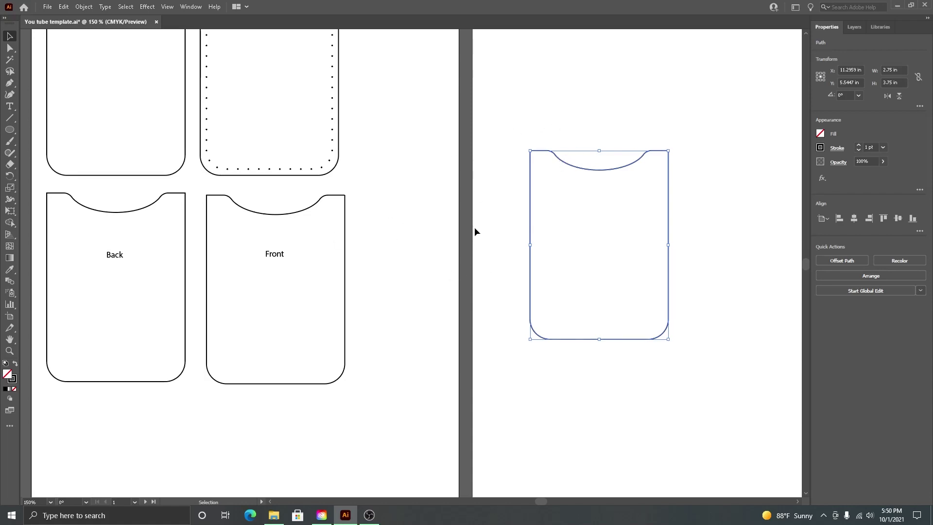
click(185, 6)
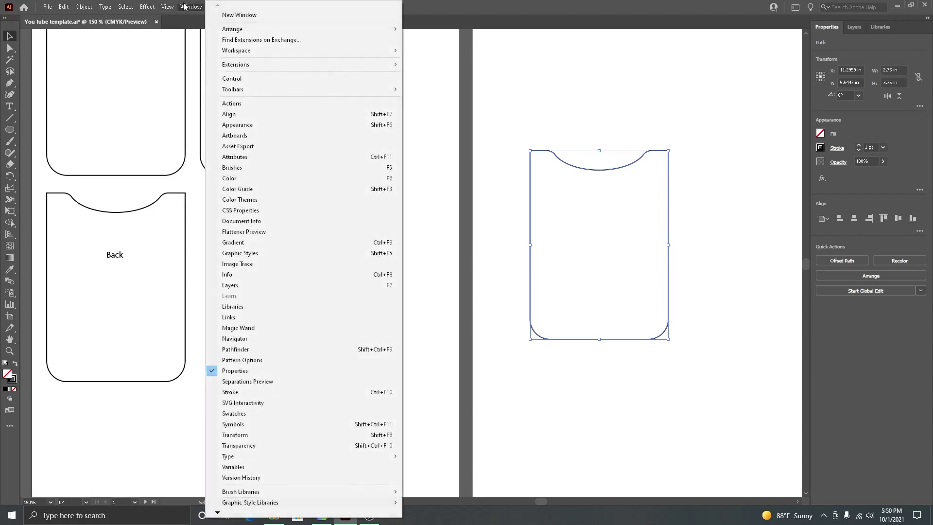
click(289, 134)
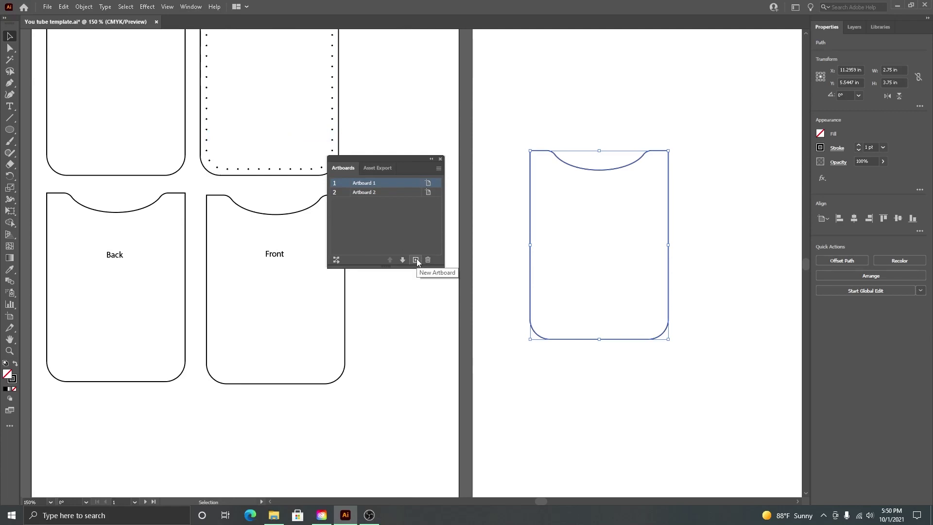
click(440, 159)
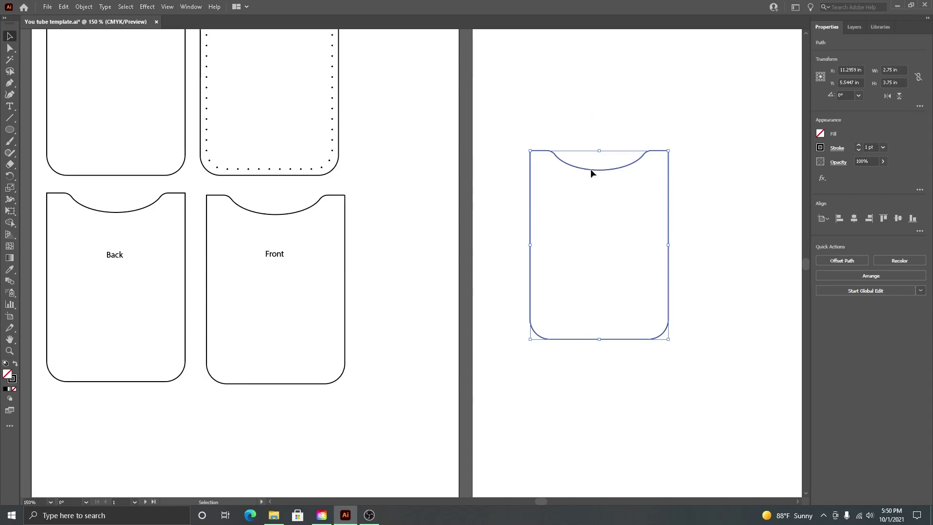
- Delete the notched top edge of the copy on the second artboard, including the leftover anchor point, leaving an open U-shaped path
click(11, 49)
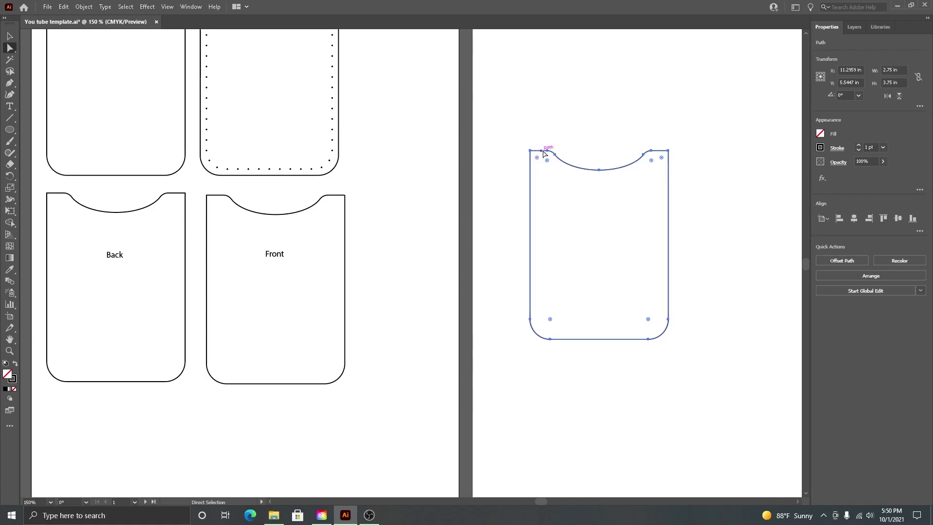
drag(664, 142, 537, 171)
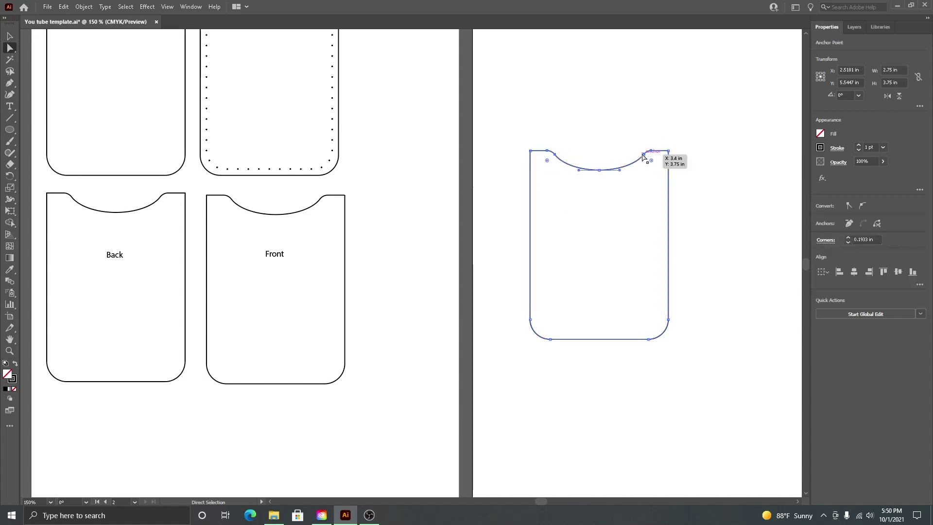
key(Delete)
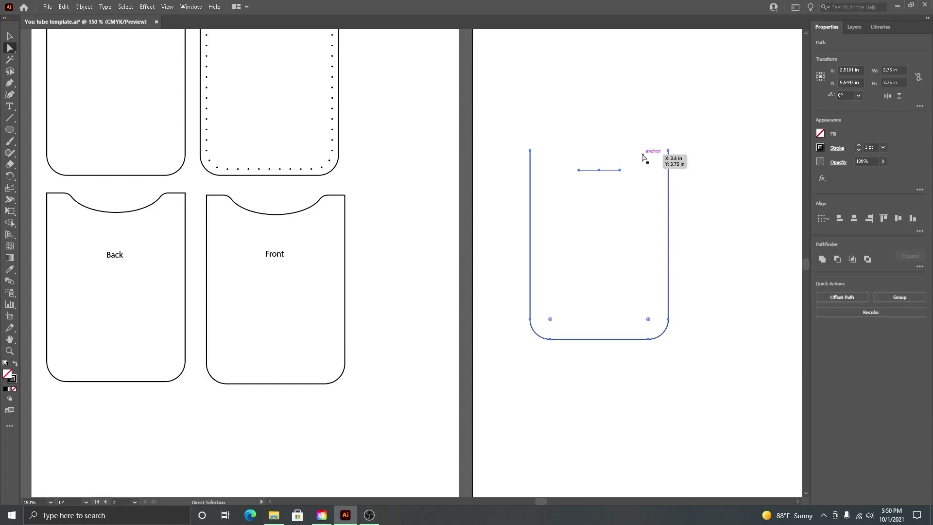
drag(565, 151, 618, 203)
key(Delete)
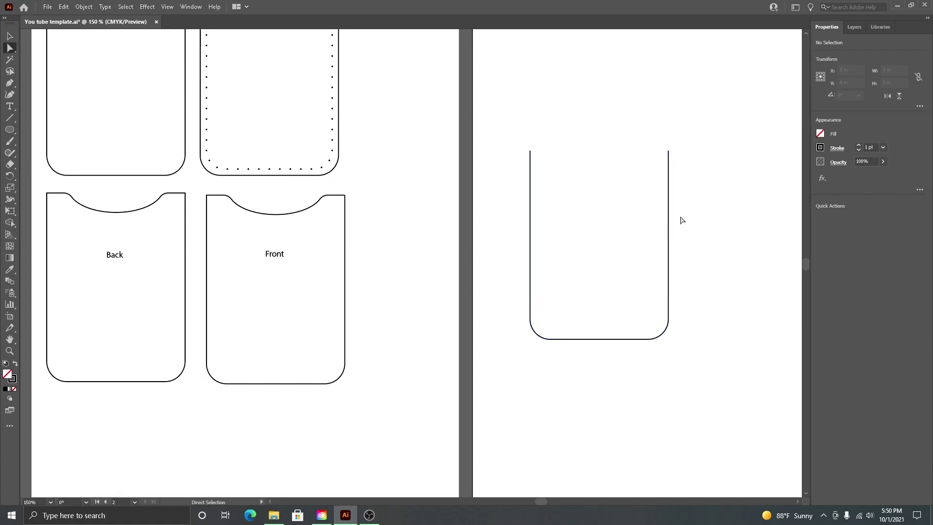
- Resize the open U-shaped path to 2.5 in wide and 3.5 in high
click(668, 181)
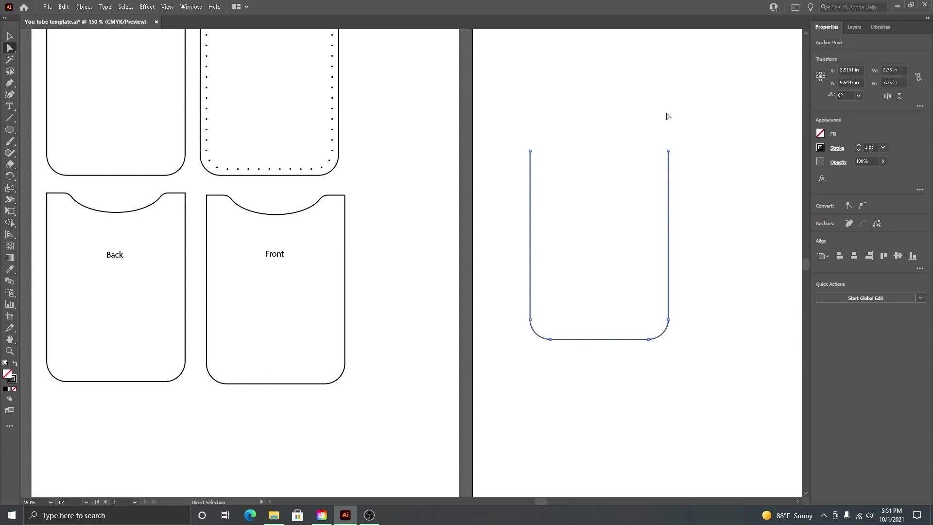
click(895, 71)
click(894, 82)
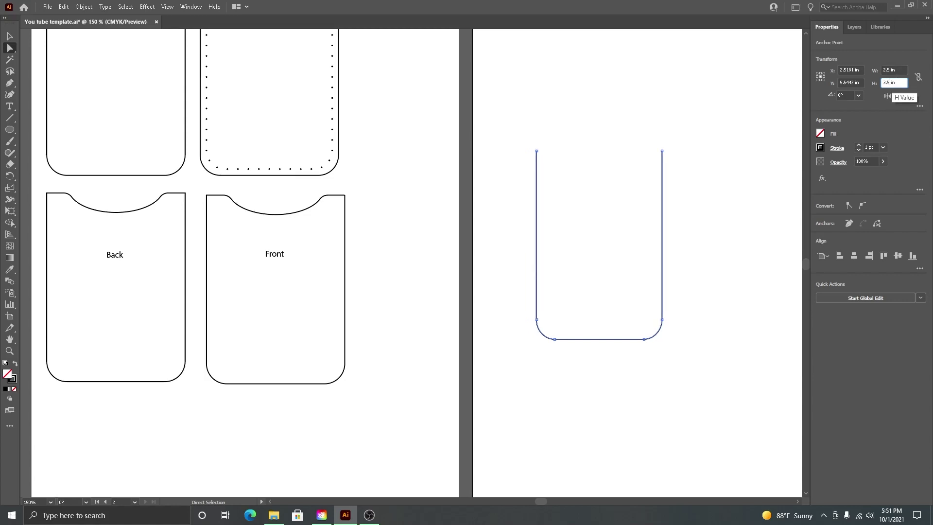
text(3.5 in)
key(Return)
click(730, 204)
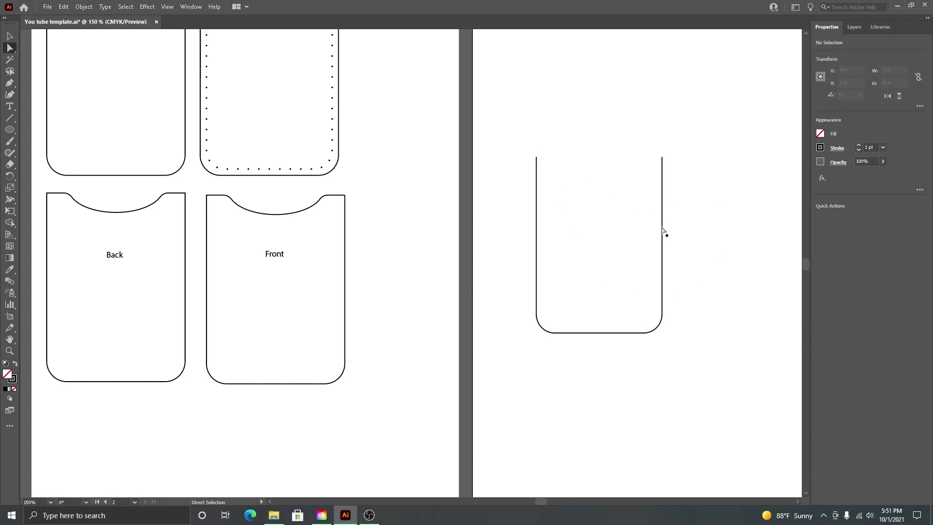
drag(663, 296, 621, 400)
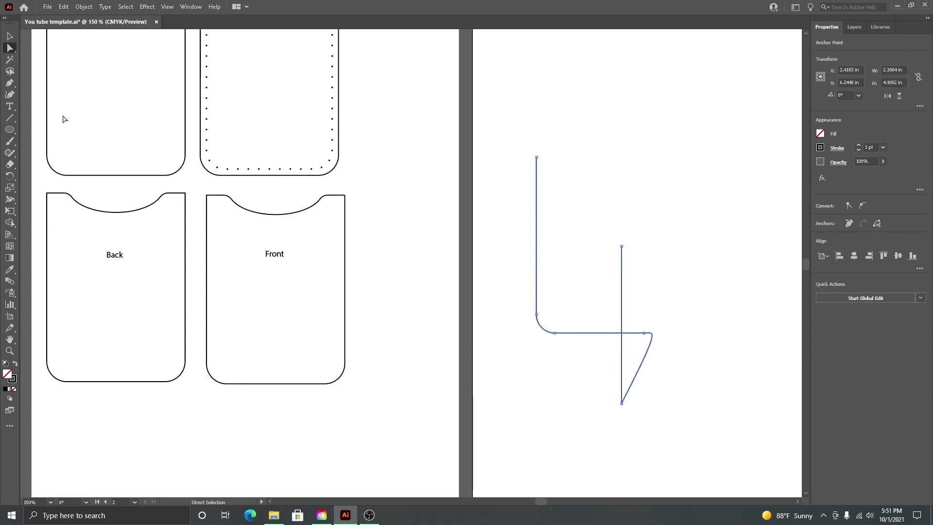
click(64, 6)
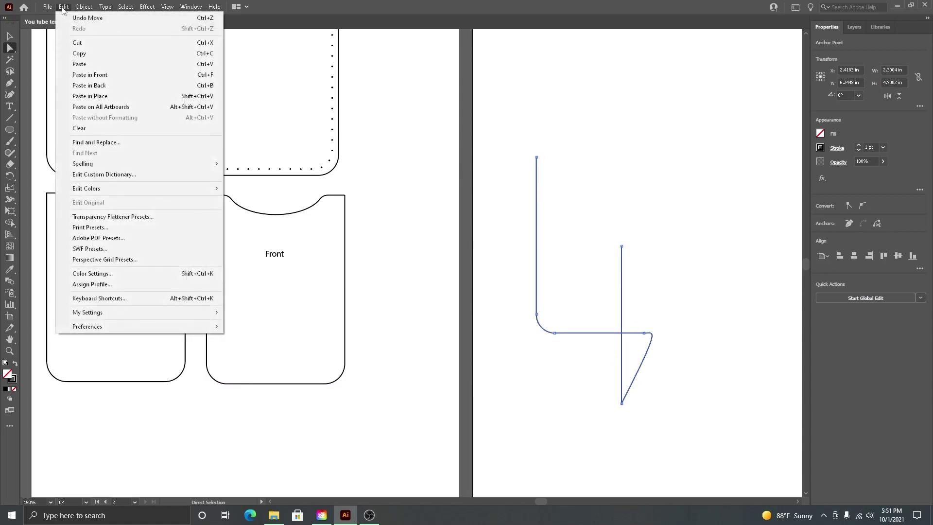
click(87, 18)
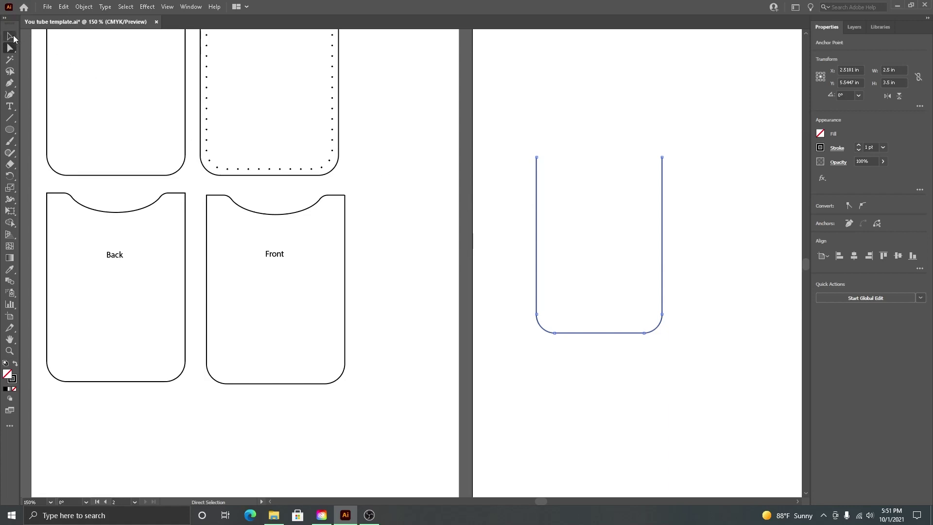
- Test the U-shaped path's fit centred inside the Front piece, and return it to the second artboard
click(13, 38)
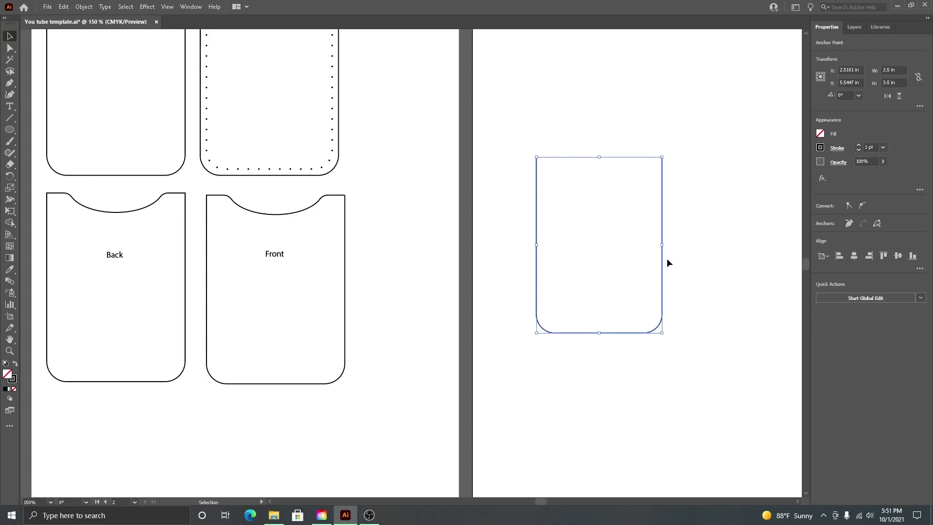
drag(664, 264, 340, 311)
click(408, 287)
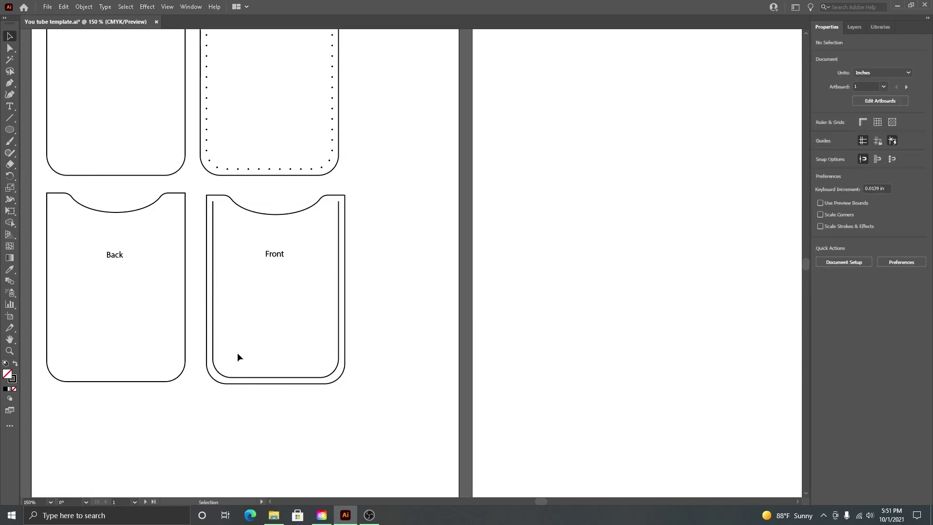
drag(339, 311, 635, 307)
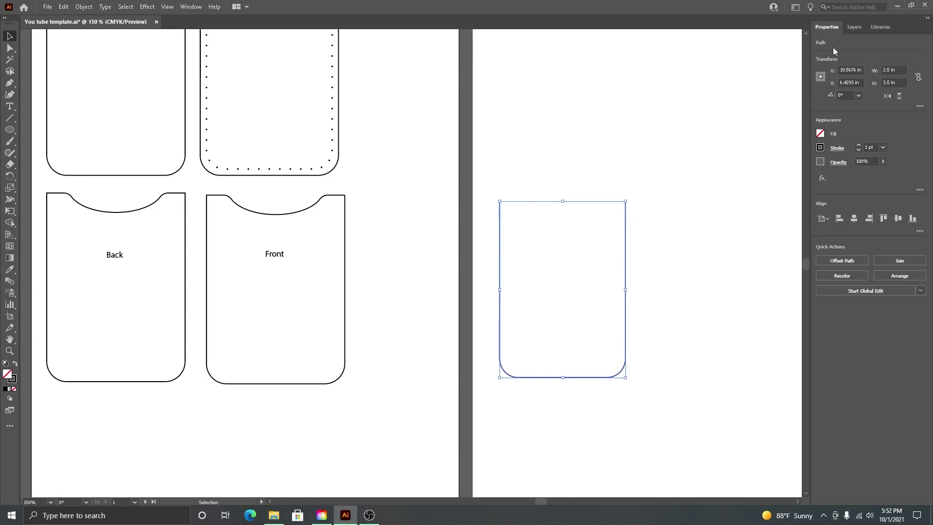
- Set the U-shaped path's stroke weight to 2 pt
click(836, 148)
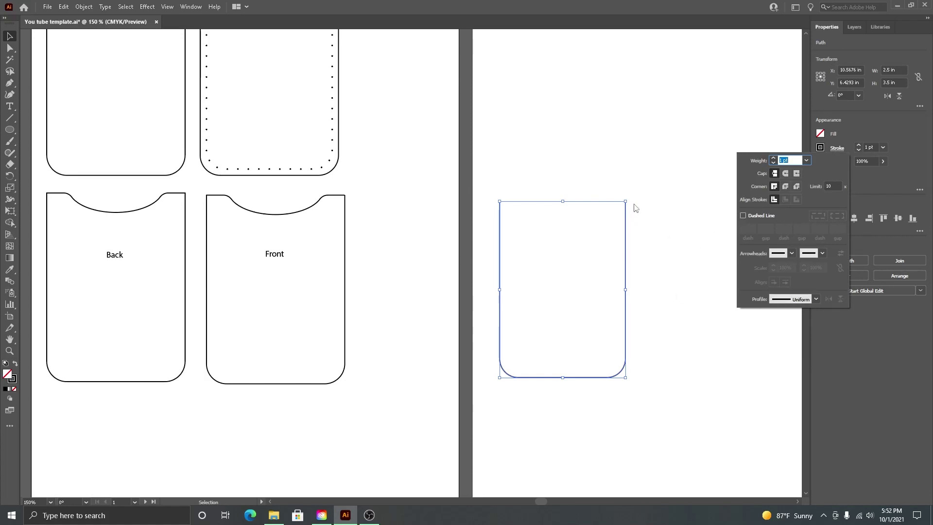
click(774, 158)
click(646, 214)
click(643, 222)
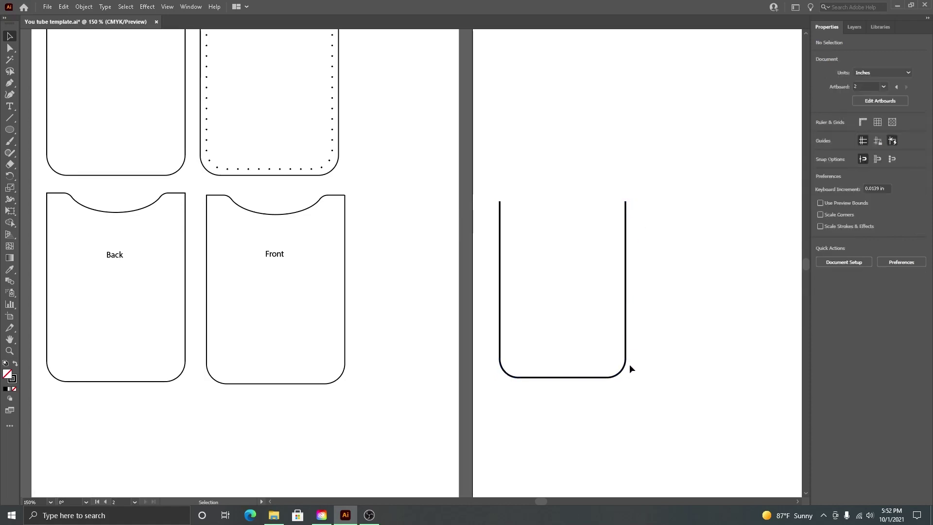
- Turn the U-shaped path into a dotted stitch line with round caps, a 0 pt dash and a 15.1 pt gap
click(626, 294)
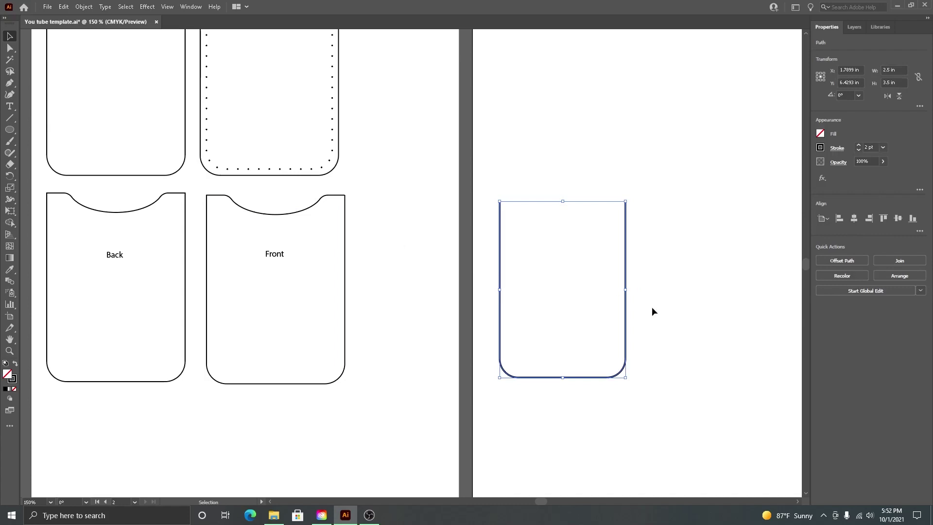
click(837, 148)
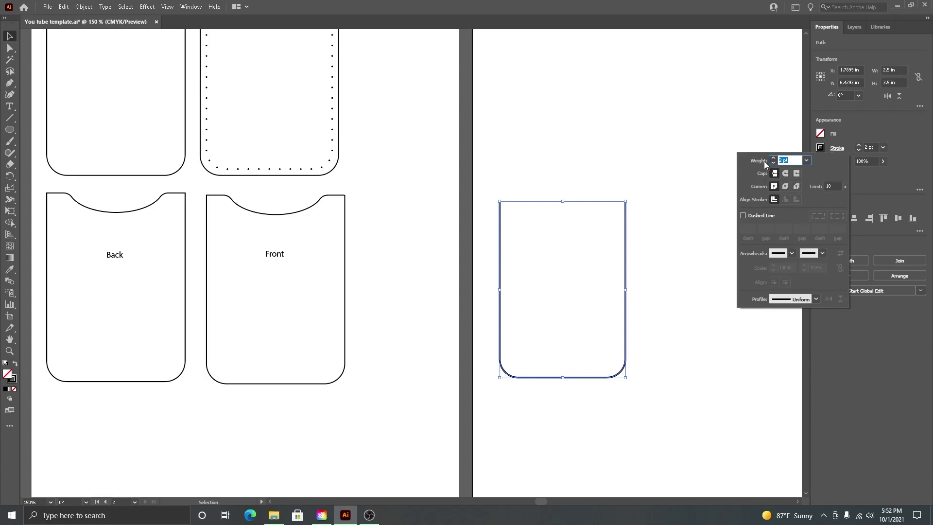
click(786, 176)
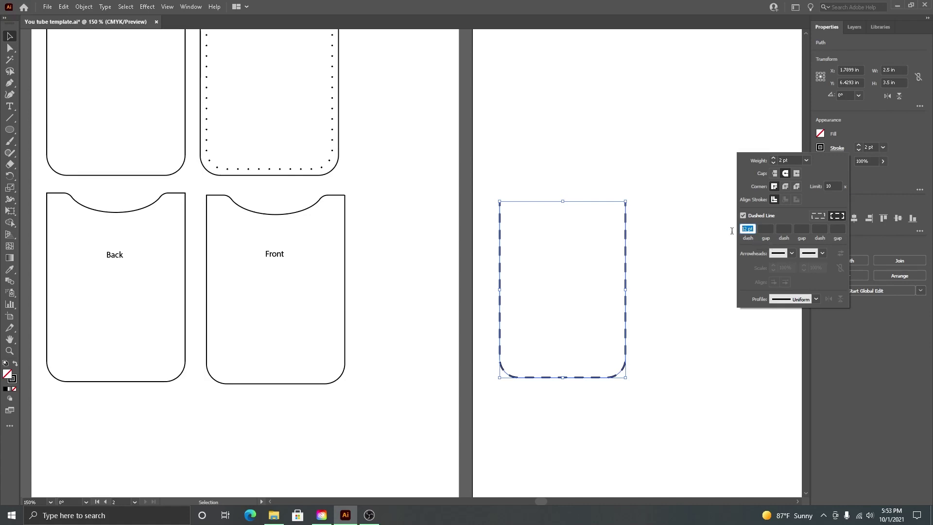
text(0)
click(763, 230)
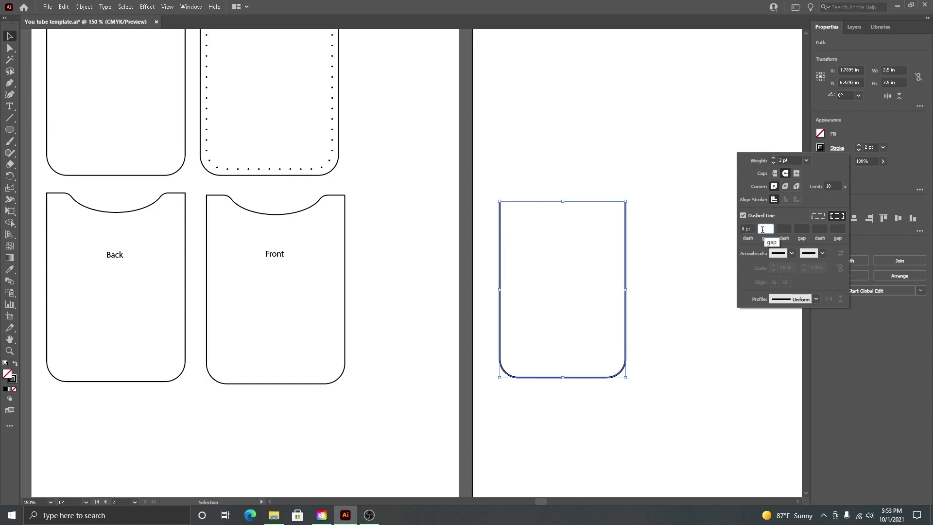
text(15.1)
key(Return)
click(706, 299)
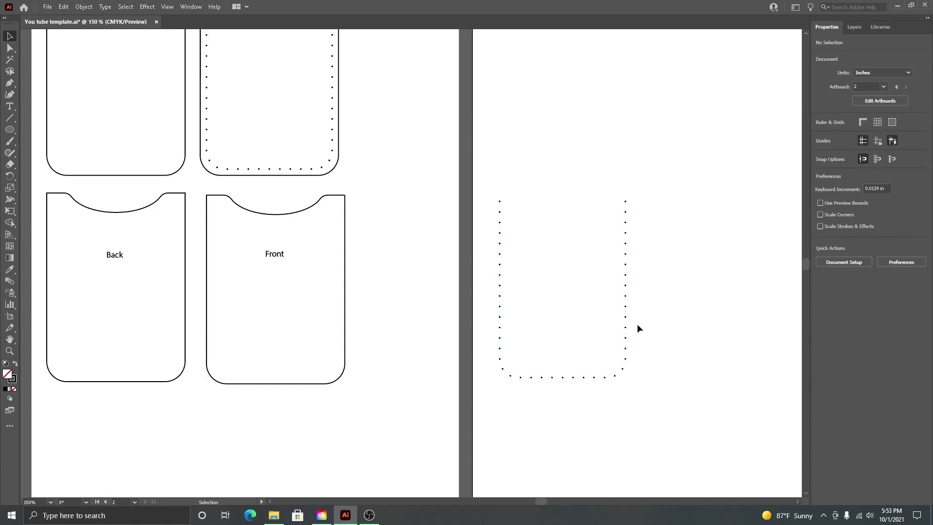
- Move the dotted stitch line into the Front piece, centred within its outline
click(626, 291)
drag(626, 301, 338, 303)
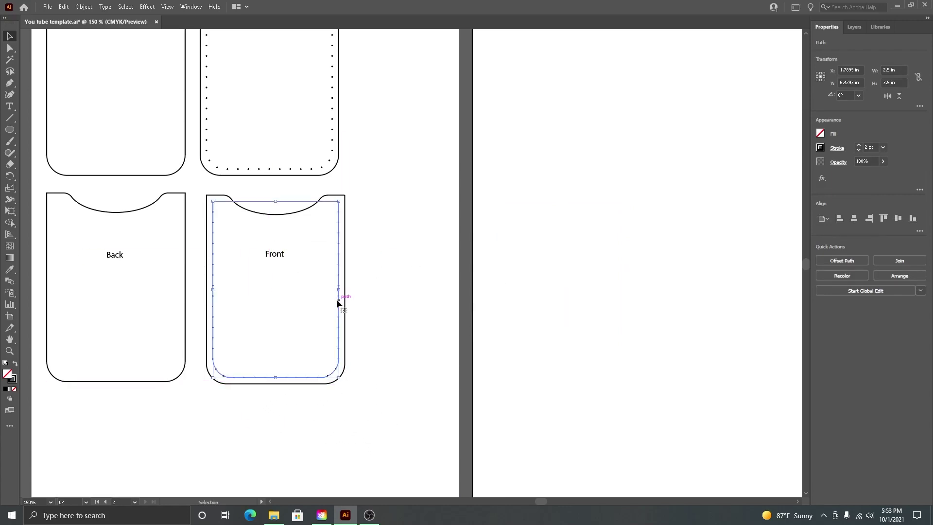
click(405, 354)
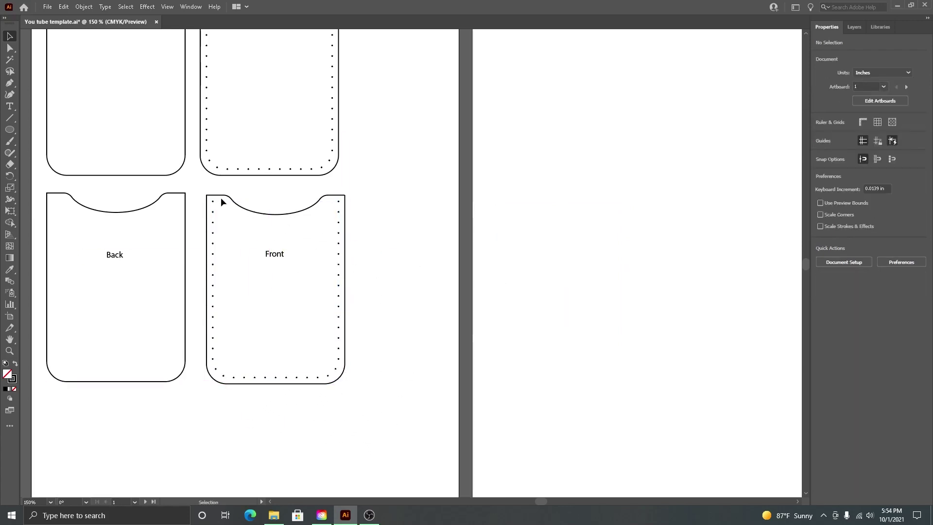